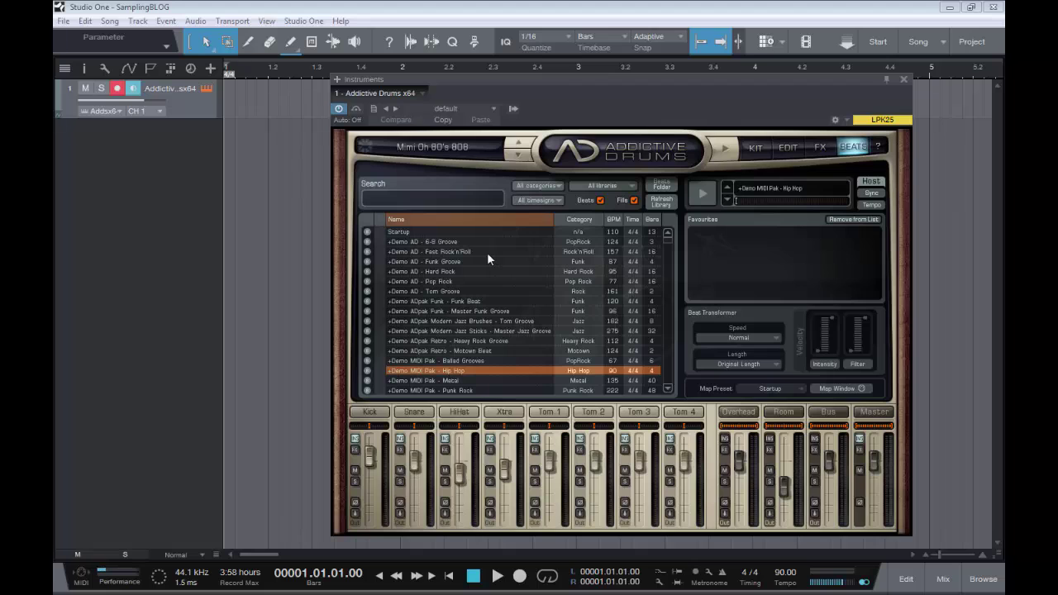
# Browse the Addictive Drums Beats groove list to the Demo MIDI Pak - Hip Hop groove (90 BPM).
pyautogui.moveTo(666, 238)
pyautogui.mouseDown()
pyautogui.moveTo(665, 252)
pyautogui.moveTo(668, 233)
pyautogui.mouseUp()
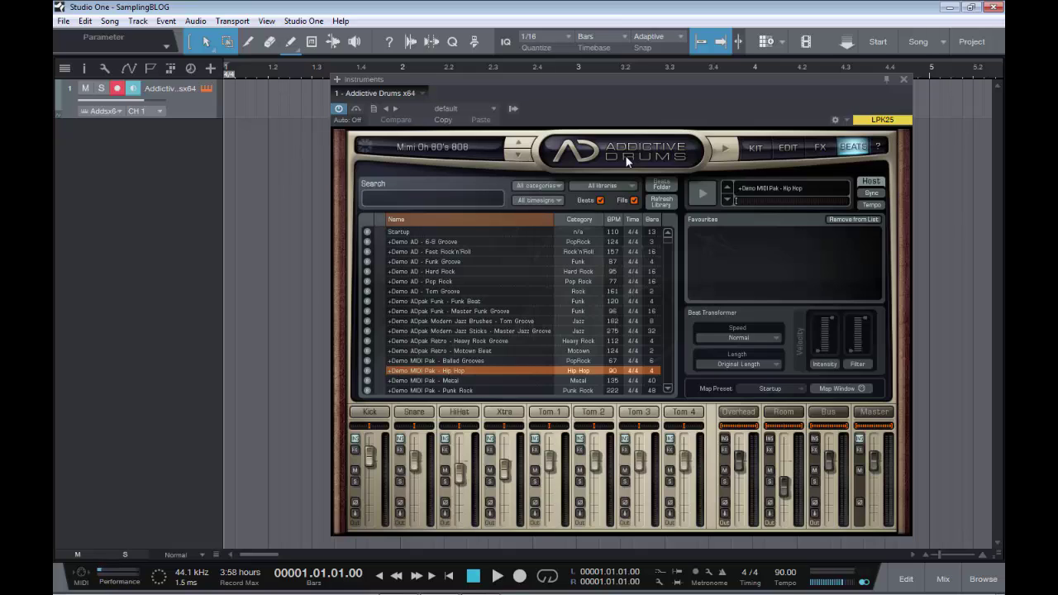
# Audition the 6-8, Tom, Master Funk and Hip Hop grooves, then place Hip Hop at bar 1.
pyautogui.click(434, 241)
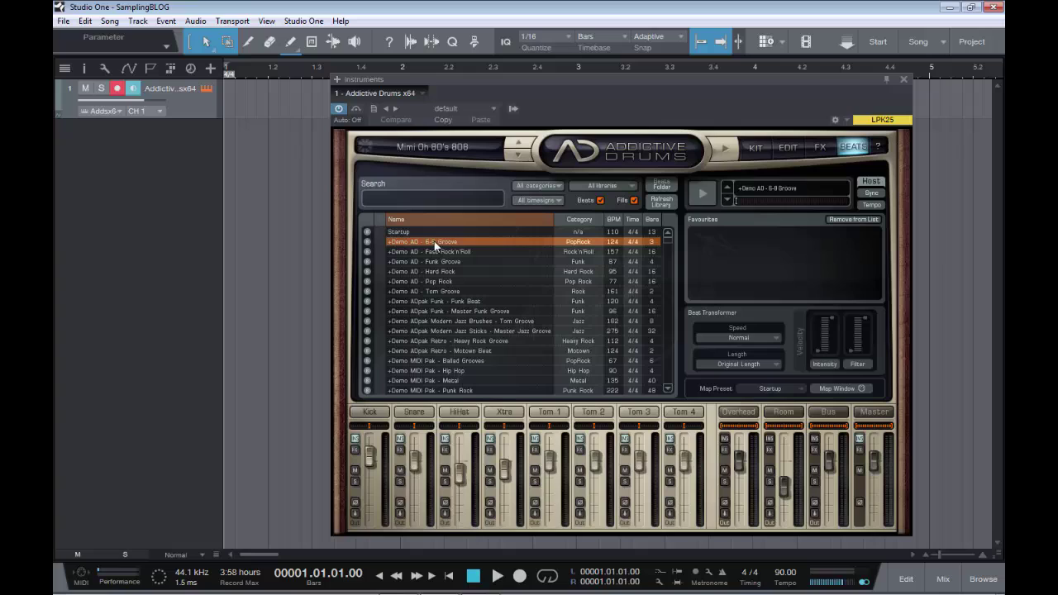
pyautogui.click(704, 195)
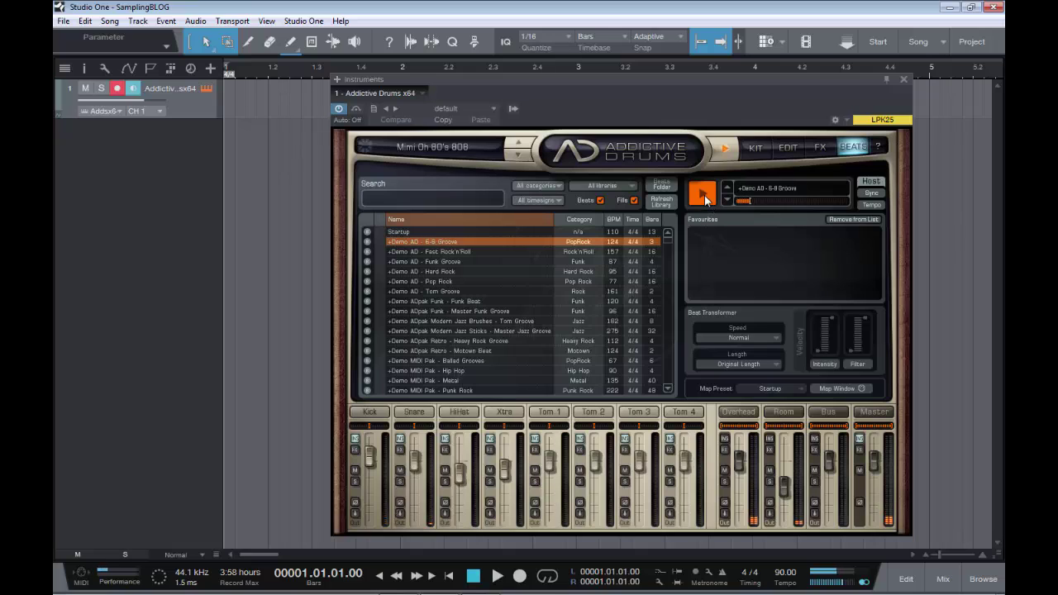
pyautogui.click(439, 291)
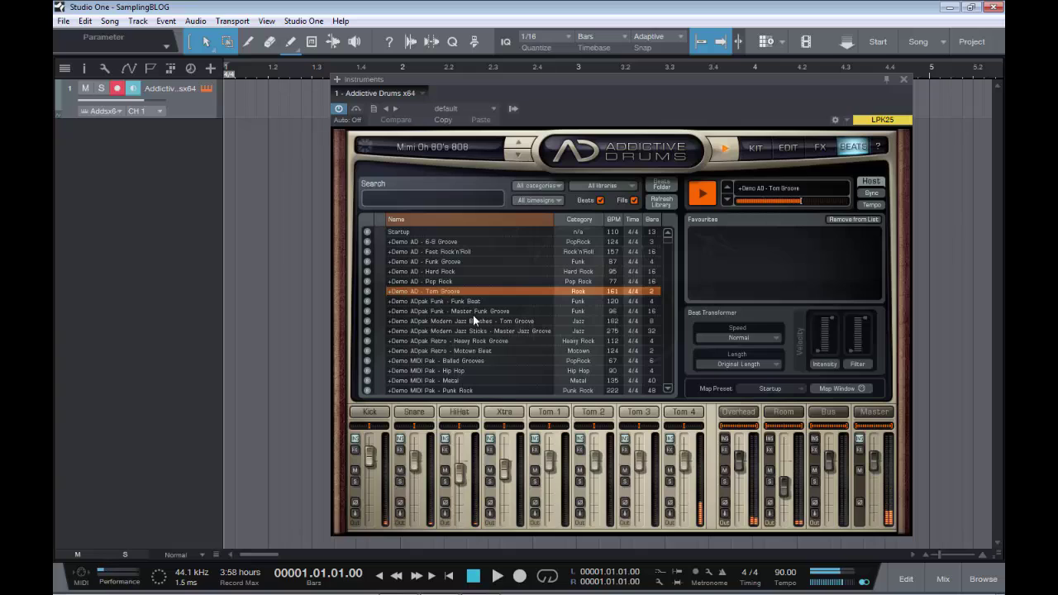
pyautogui.click(472, 311)
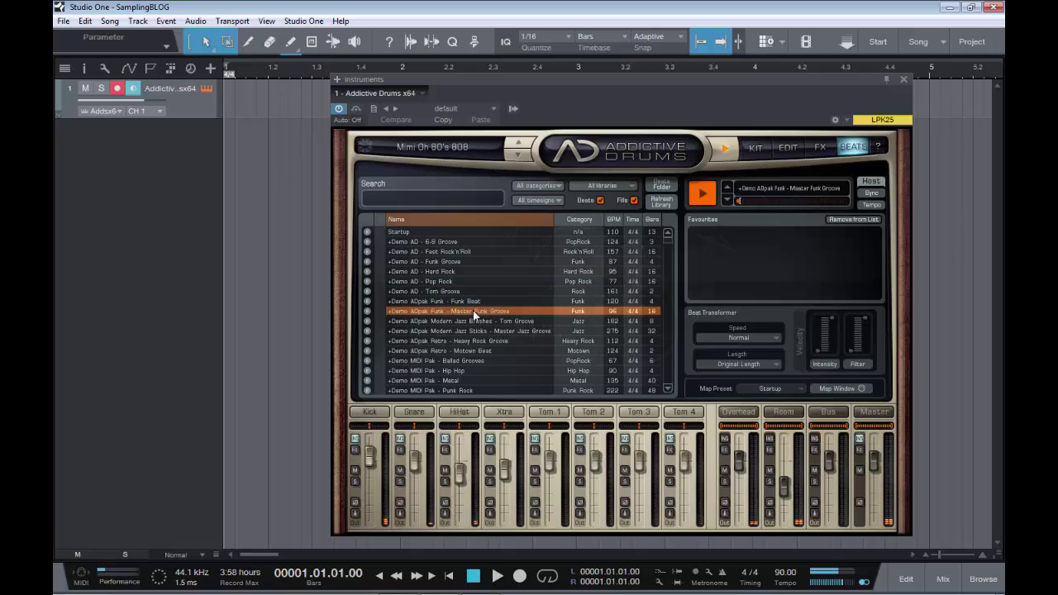
pyautogui.click(454, 370)
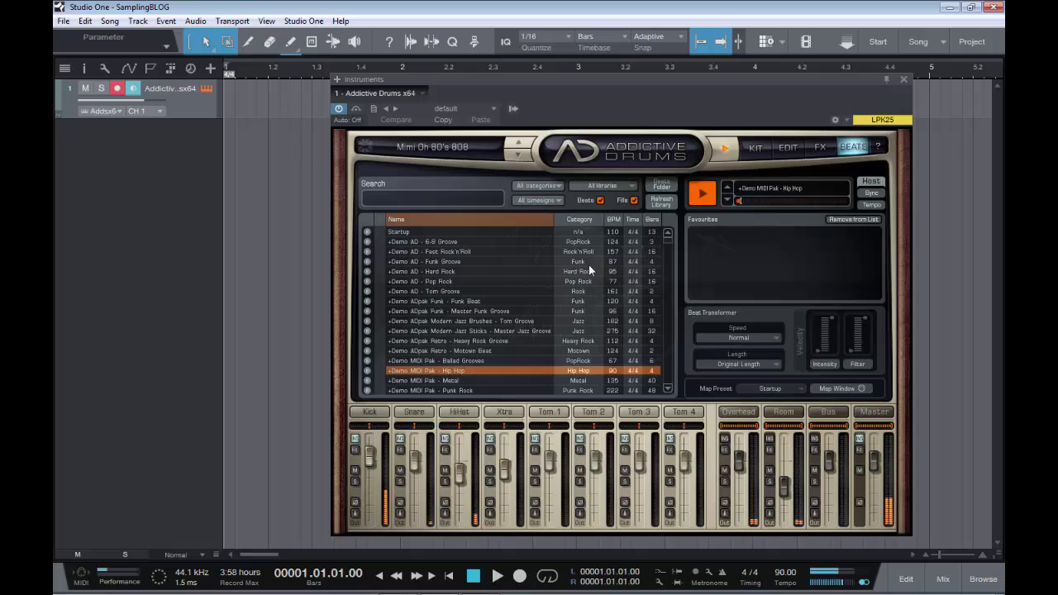
pyautogui.click(701, 201)
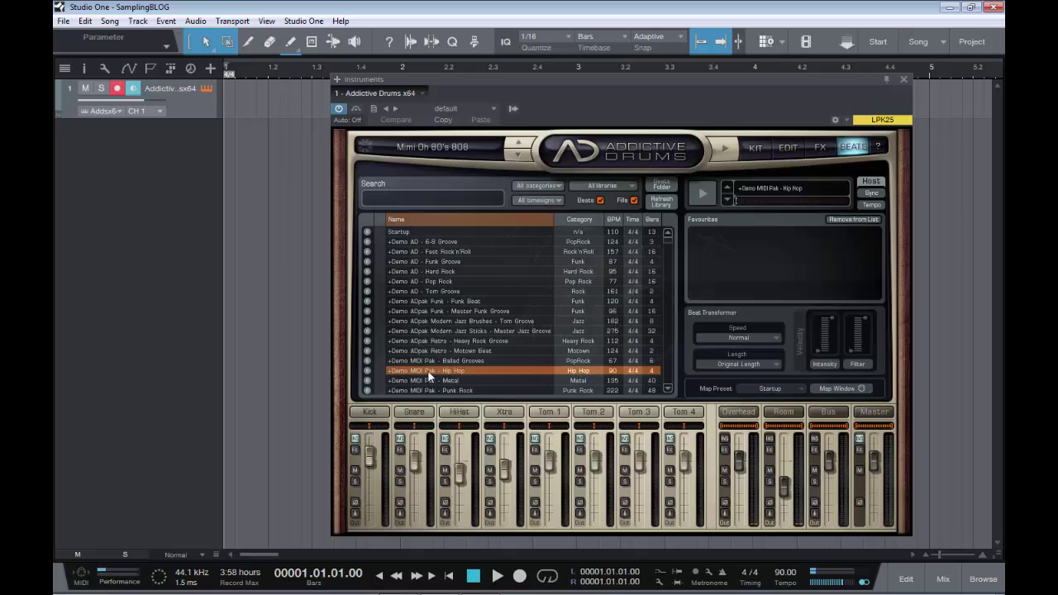
pyautogui.moveTo(427, 370)
pyautogui.mouseDown()
pyautogui.moveTo(305, 103)
pyautogui.moveTo(236, 103)
pyautogui.mouseUp()
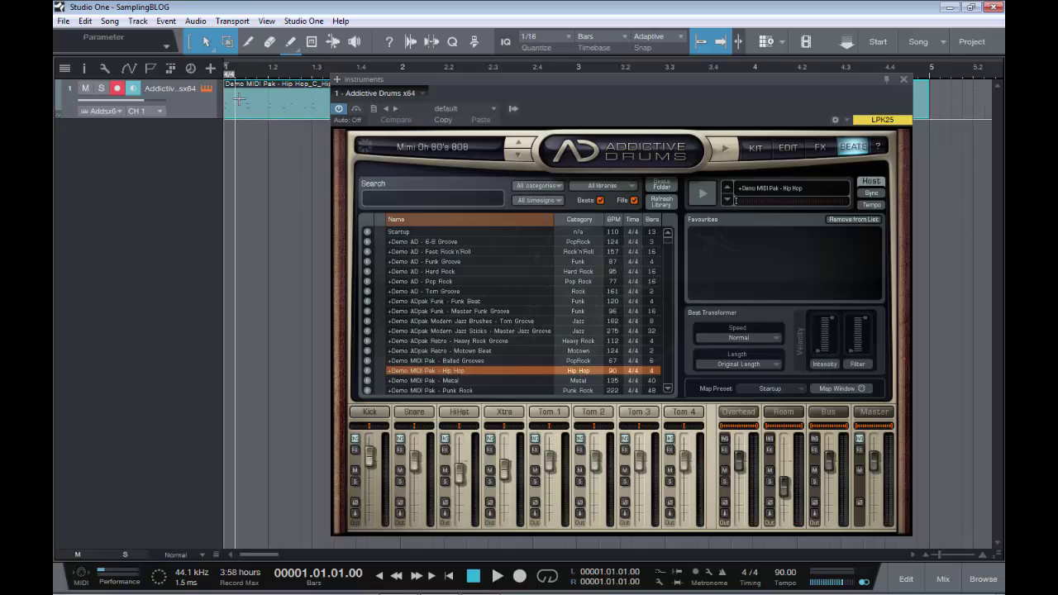
# Play back the Hip Hop part, then explode its pitches to separate tracks.
pyautogui.click(904, 80)
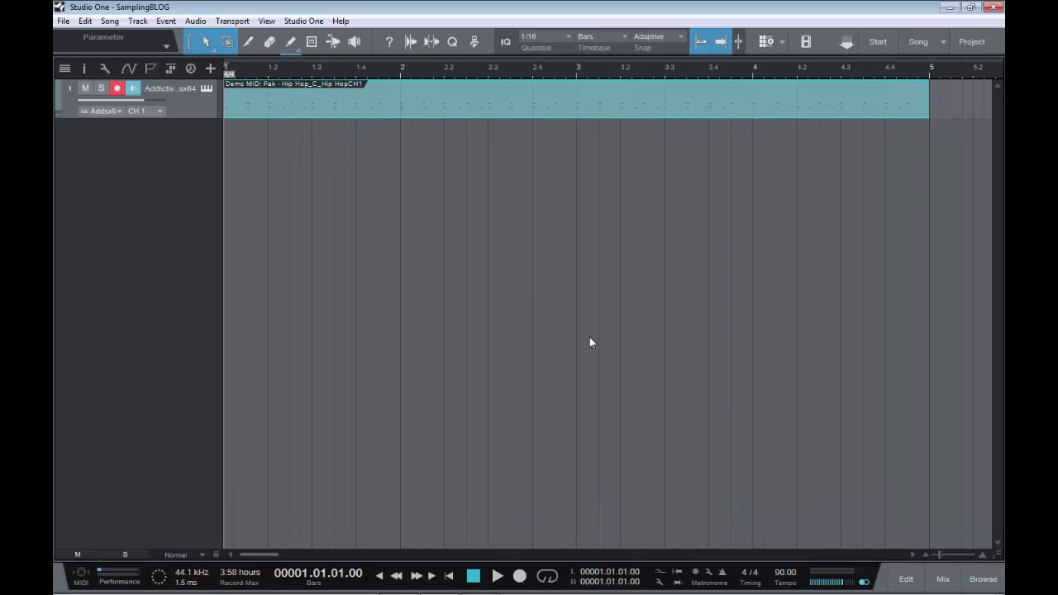
pyautogui.press('space')
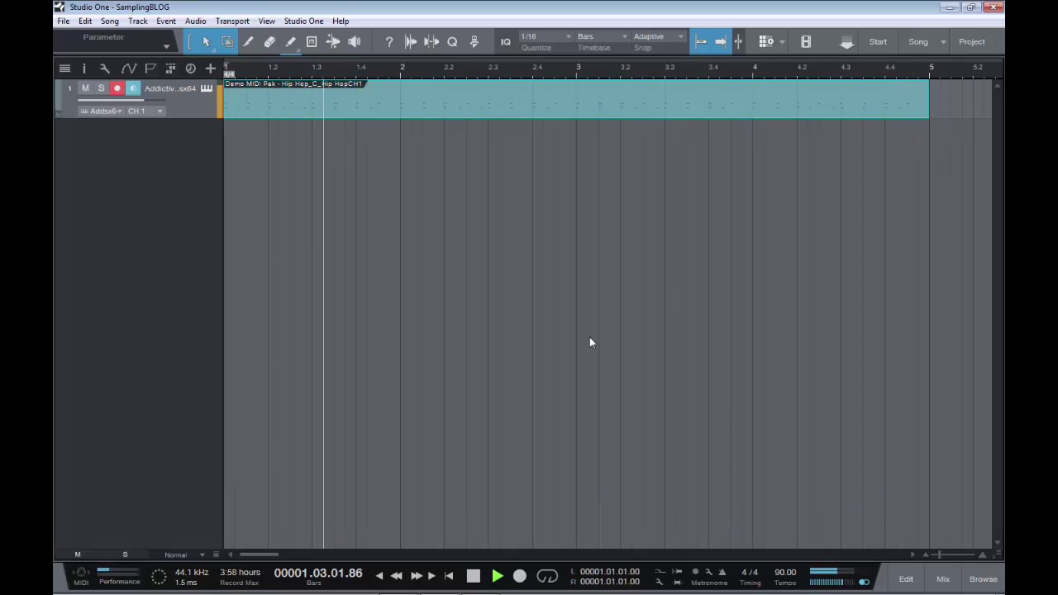
pyautogui.press('space')
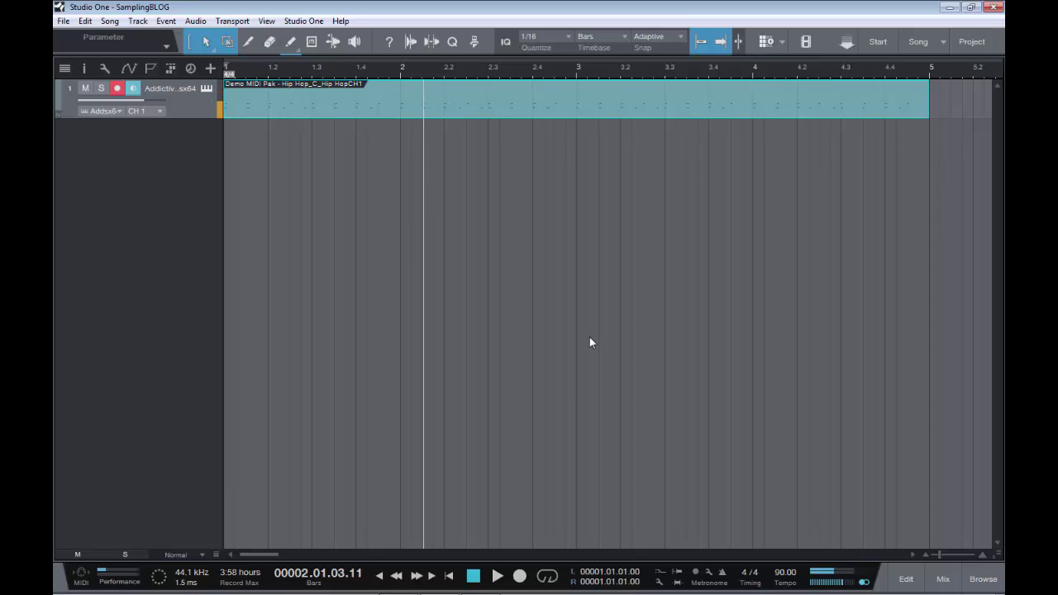
pyautogui.press('Home')
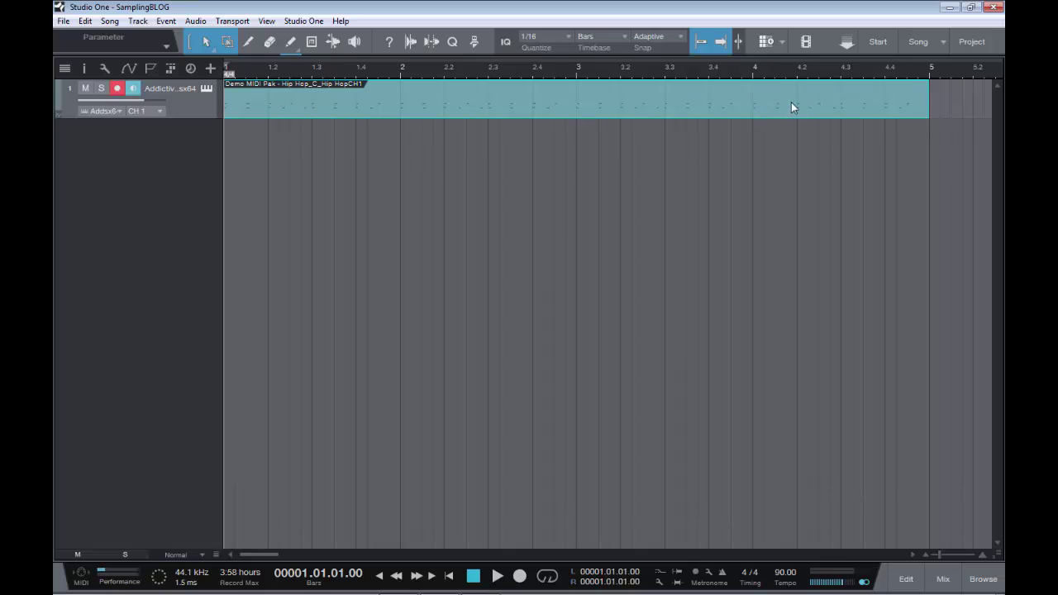
pyautogui.rightClick(296, 105)
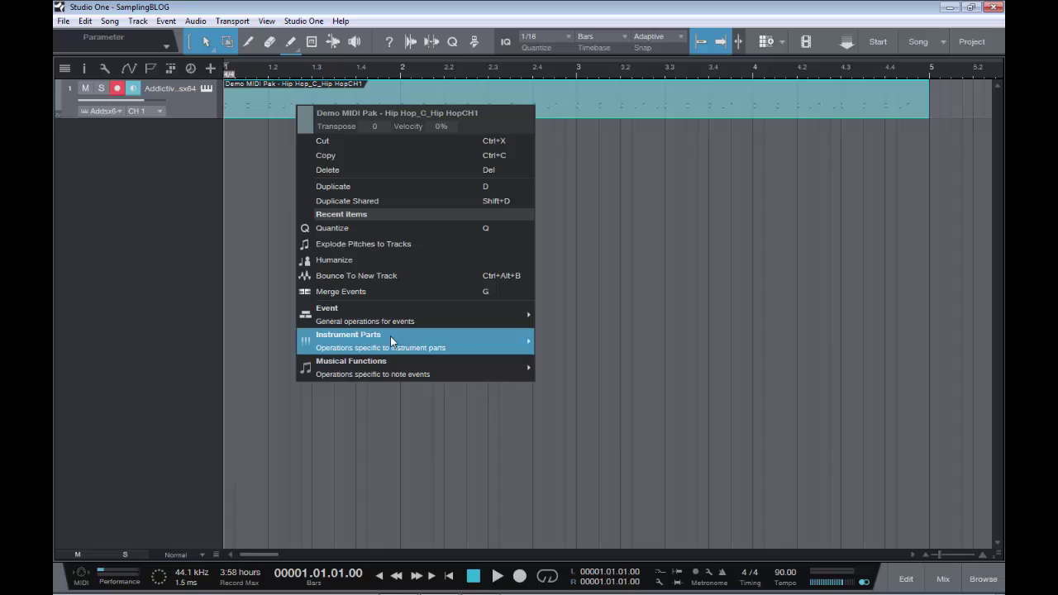
pyautogui.moveTo(380, 340)
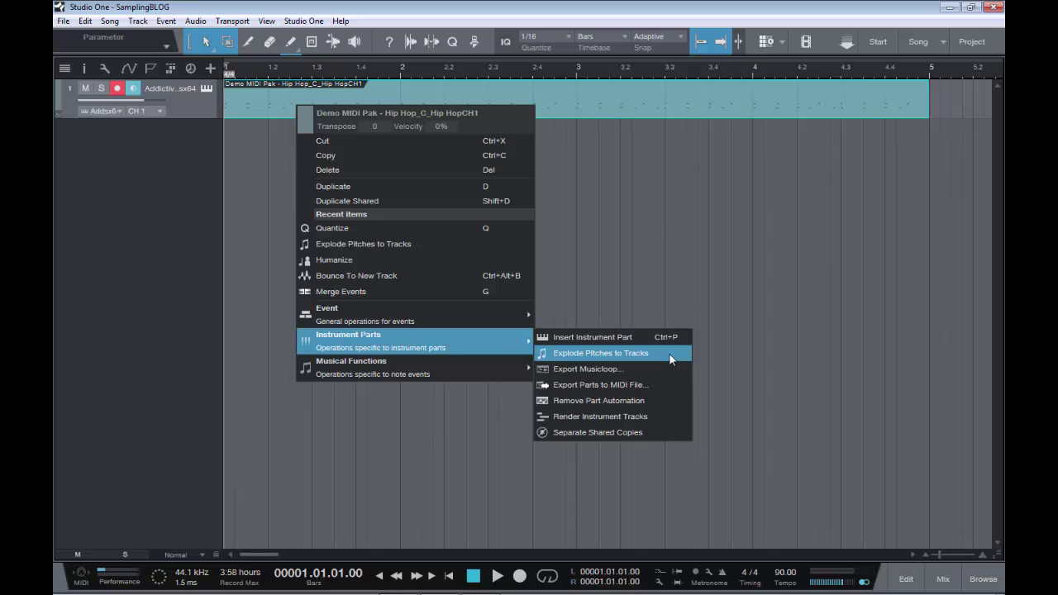
pyautogui.click(671, 359)
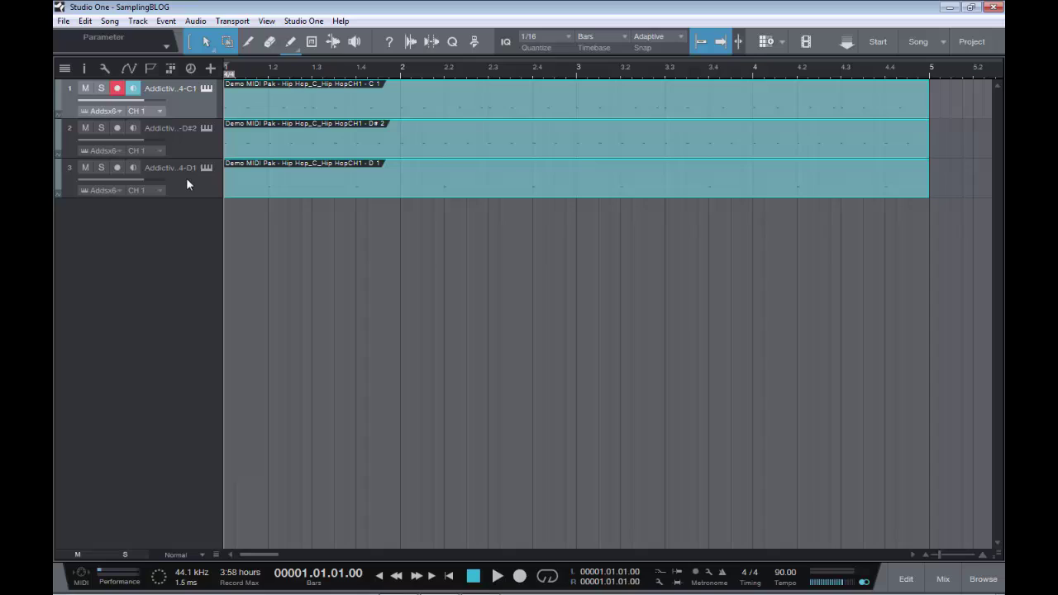
# Solo the C 1, D# 2 and D 1 tracks in turn during playback.
pyautogui.click(100, 88)
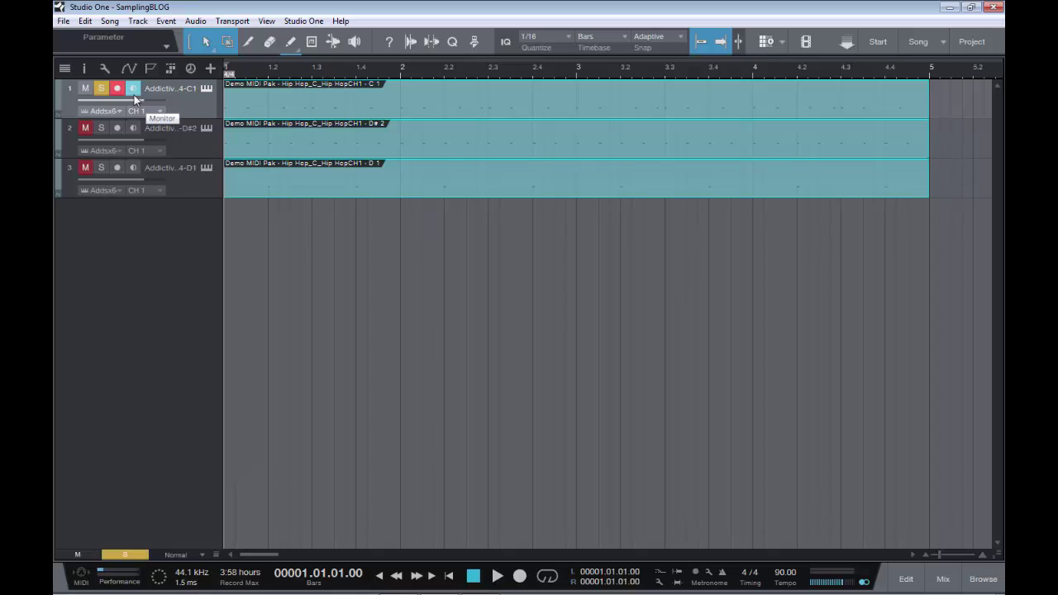
pyautogui.press('space')
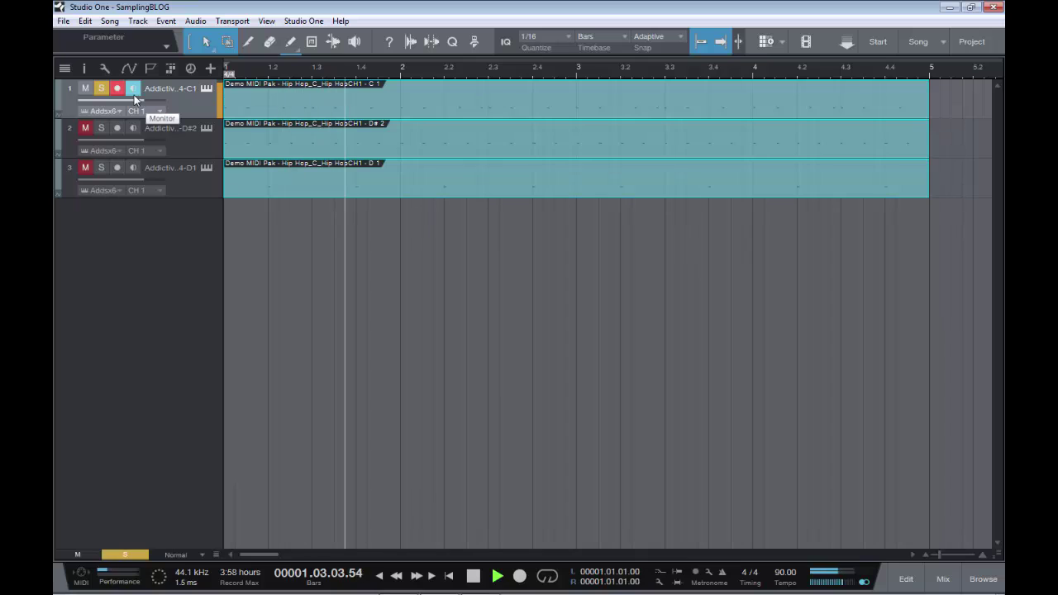
pyautogui.click(101, 128)
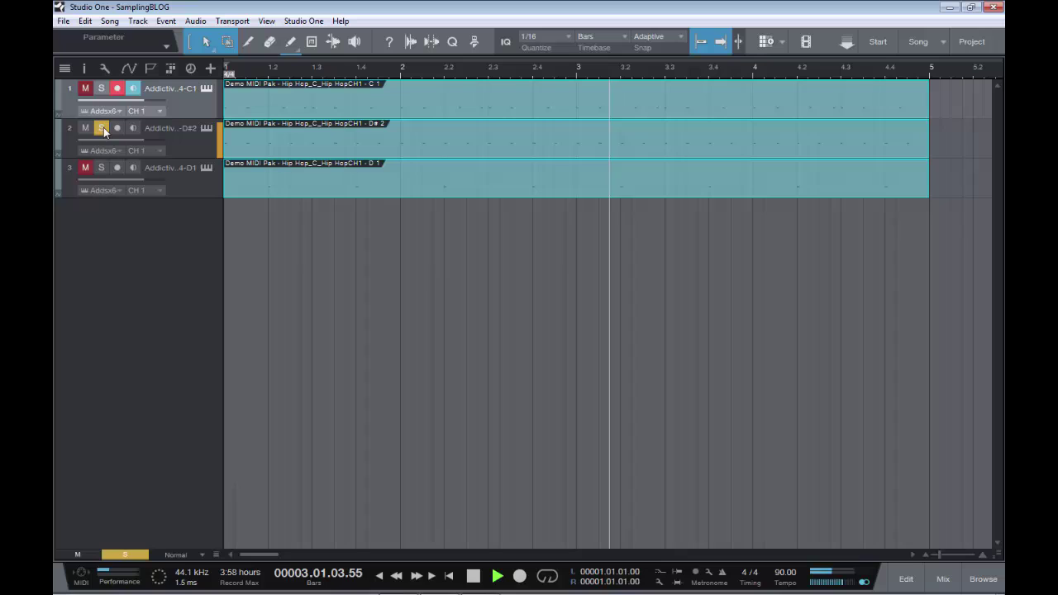
pyautogui.click(100, 167)
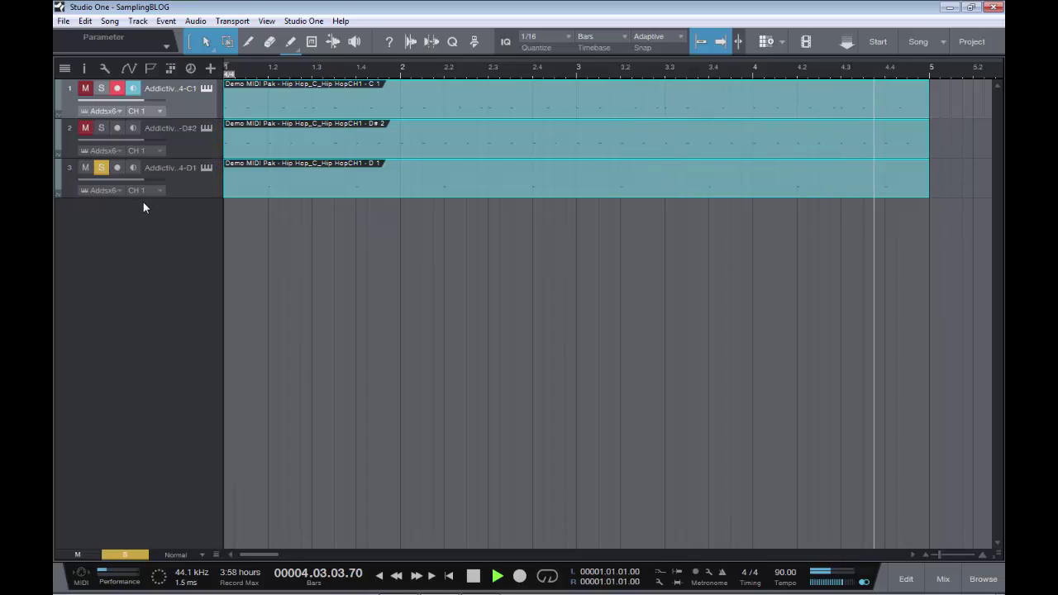
pyautogui.press('space')
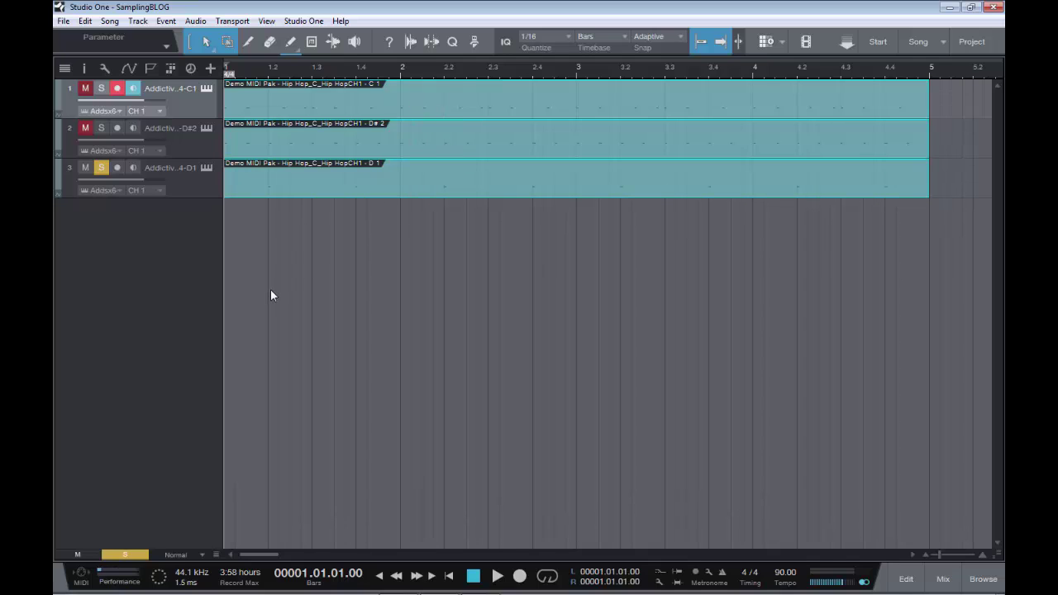
pyautogui.press('F2')
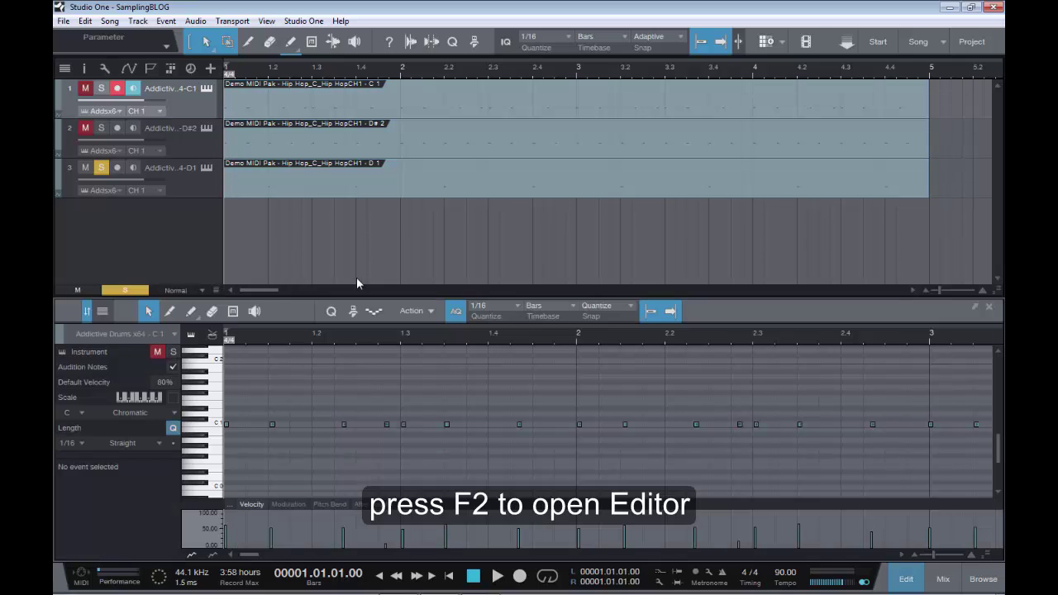
pyautogui.click(372, 312)
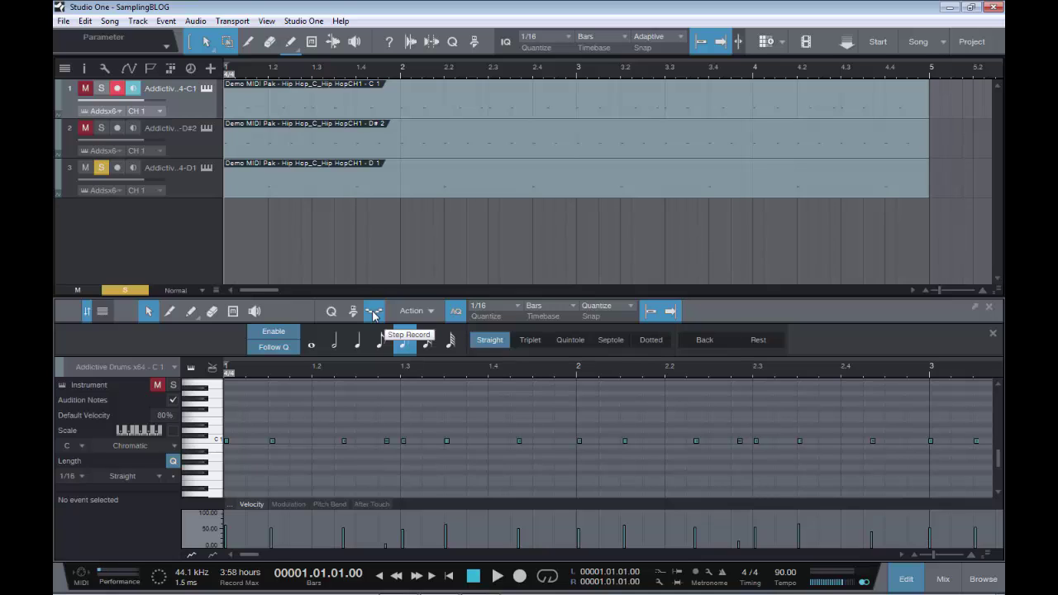
pyautogui.press('F2')
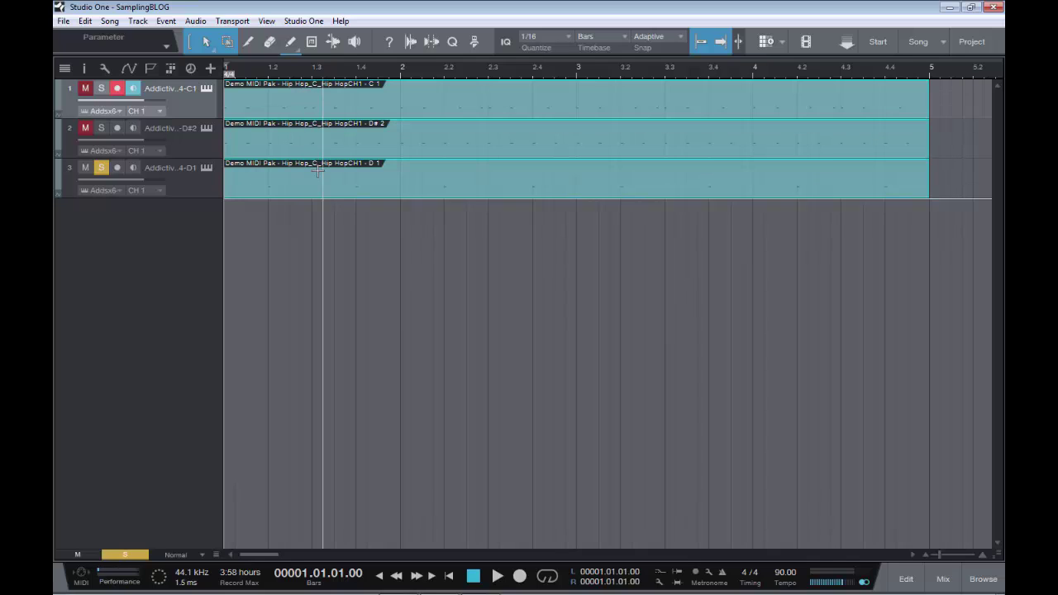
# Select the C 1, D# 2 and D 1 tracks and transform them to audio tracks.
pyautogui.click(200, 145)
pyautogui.click(203, 187)
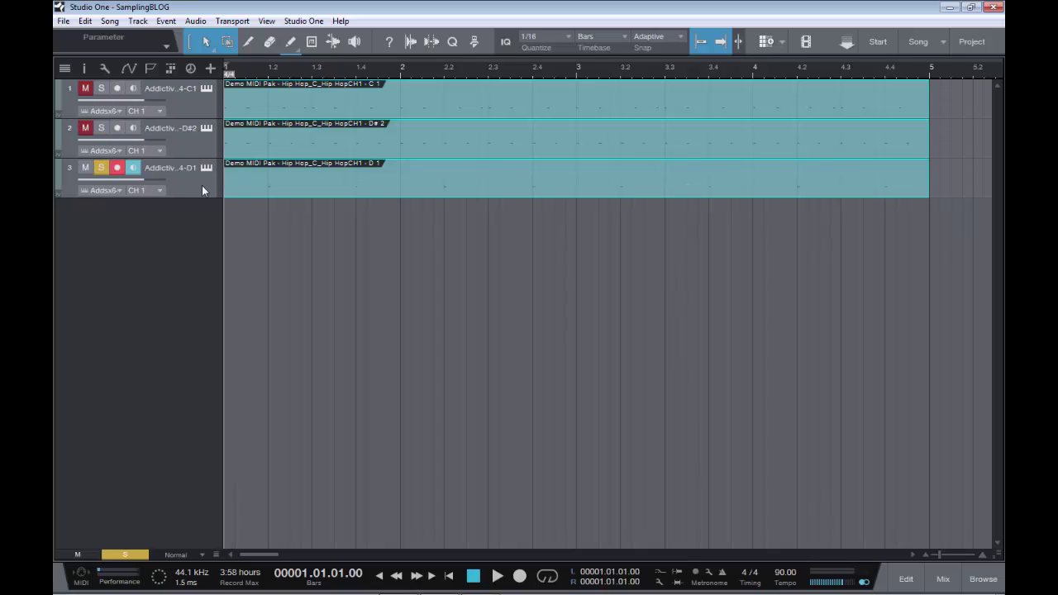
pyautogui.rightClick(201, 176)
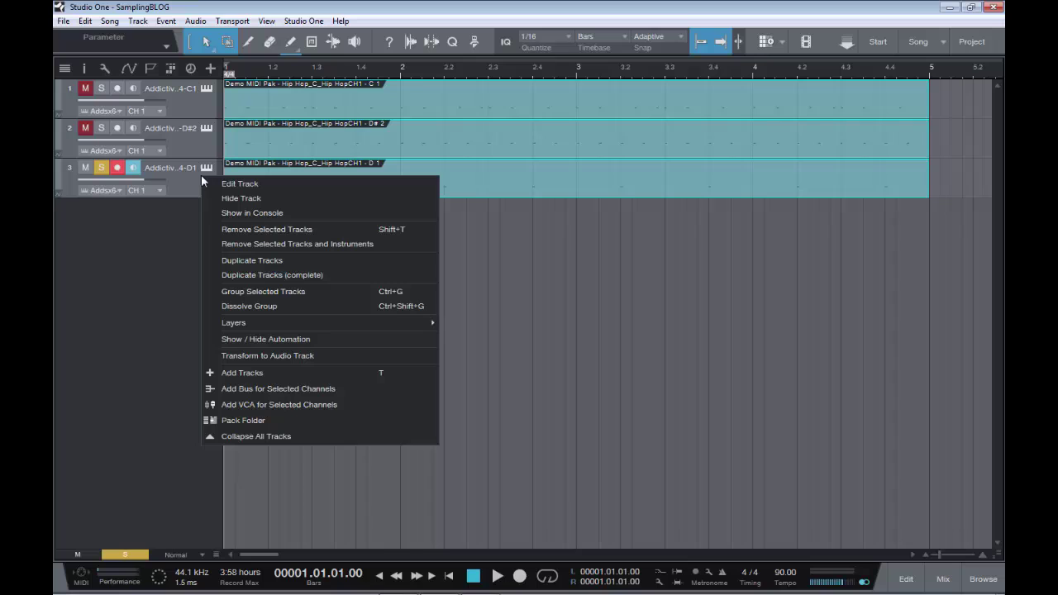
pyautogui.click(343, 357)
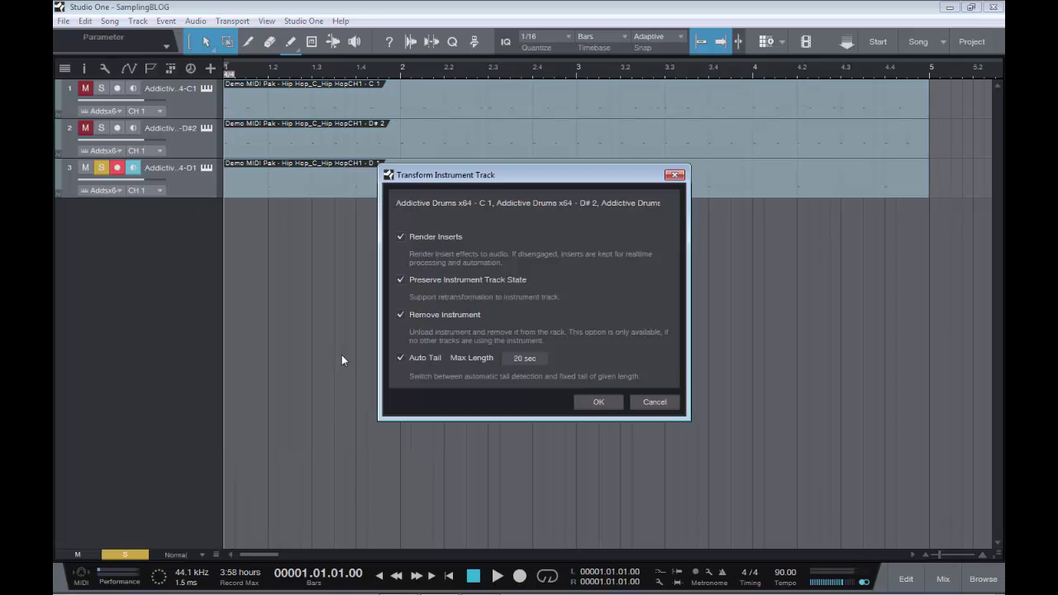
pyautogui.click(598, 402)
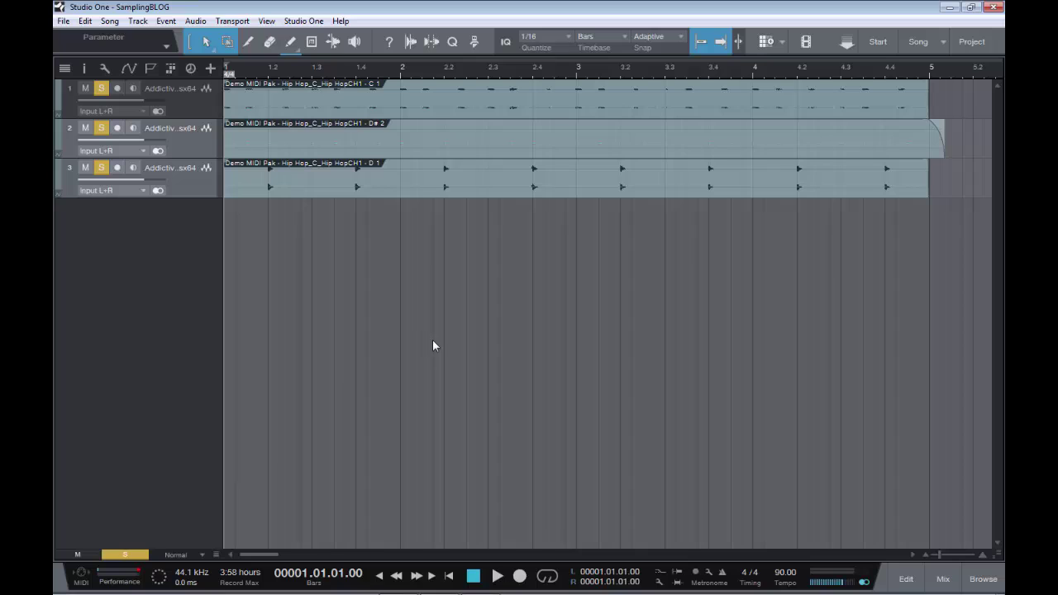
pyautogui.click(201, 555)
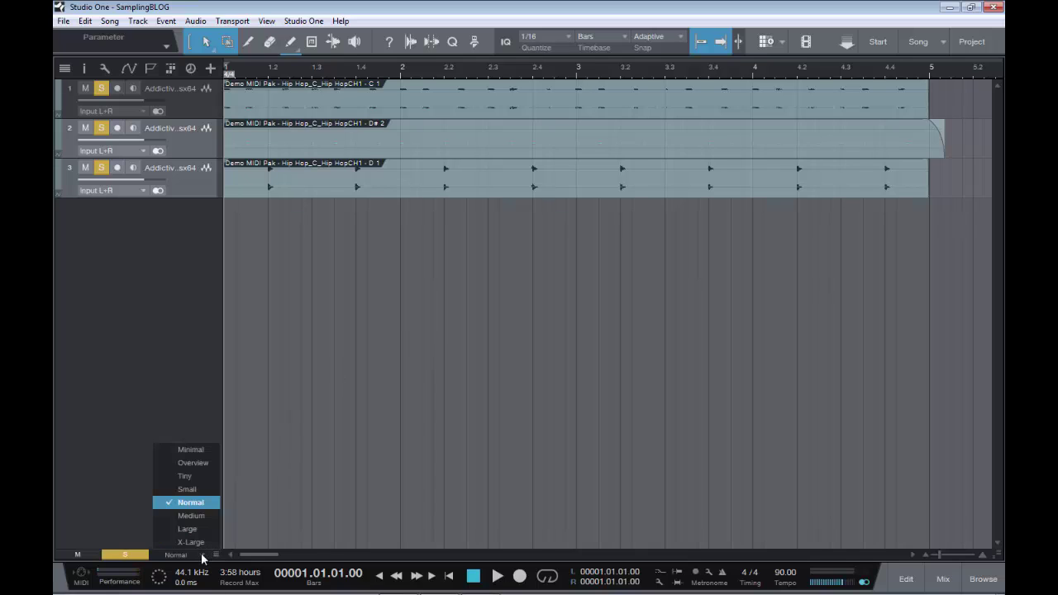
# Make the track lanes large, enlarge the waveforms, and audition the soloed first drum track.
pyautogui.click(205, 520)
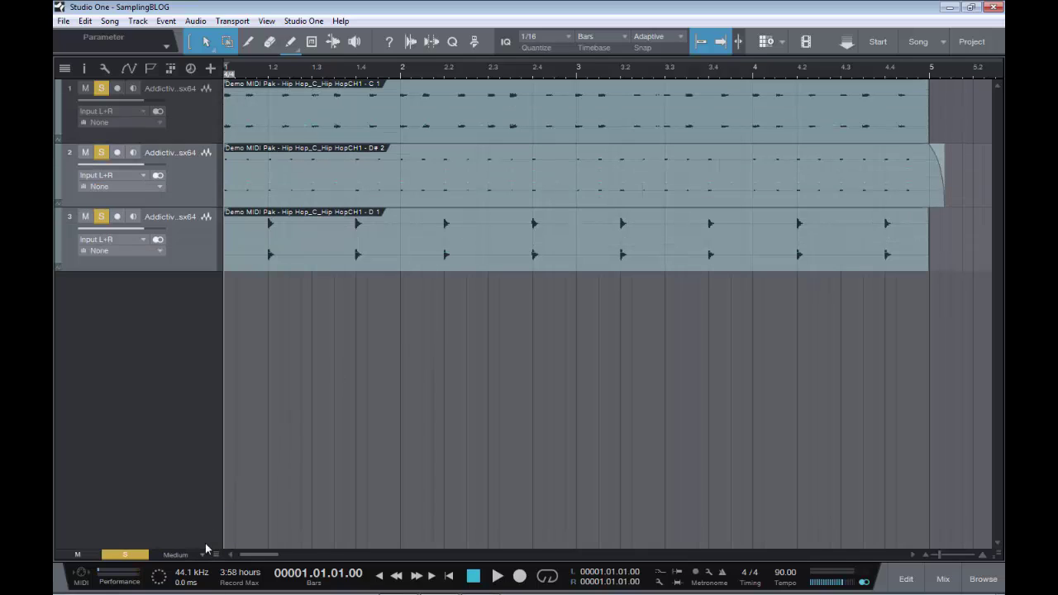
pyautogui.click(201, 554)
pyautogui.click(203, 529)
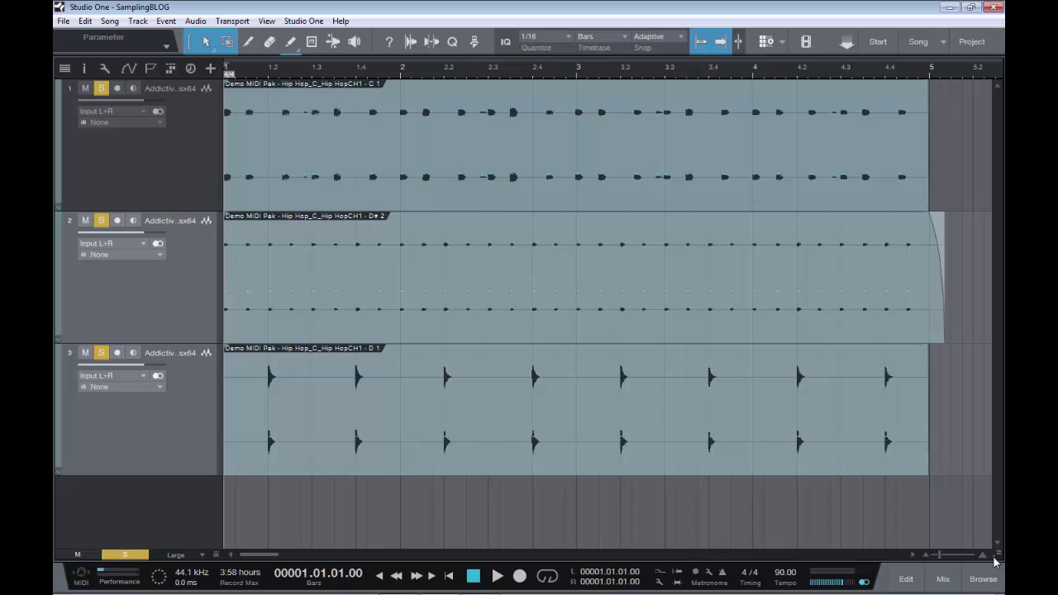
pyautogui.moveTo(994, 552); pyautogui.dragTo(997, 547)
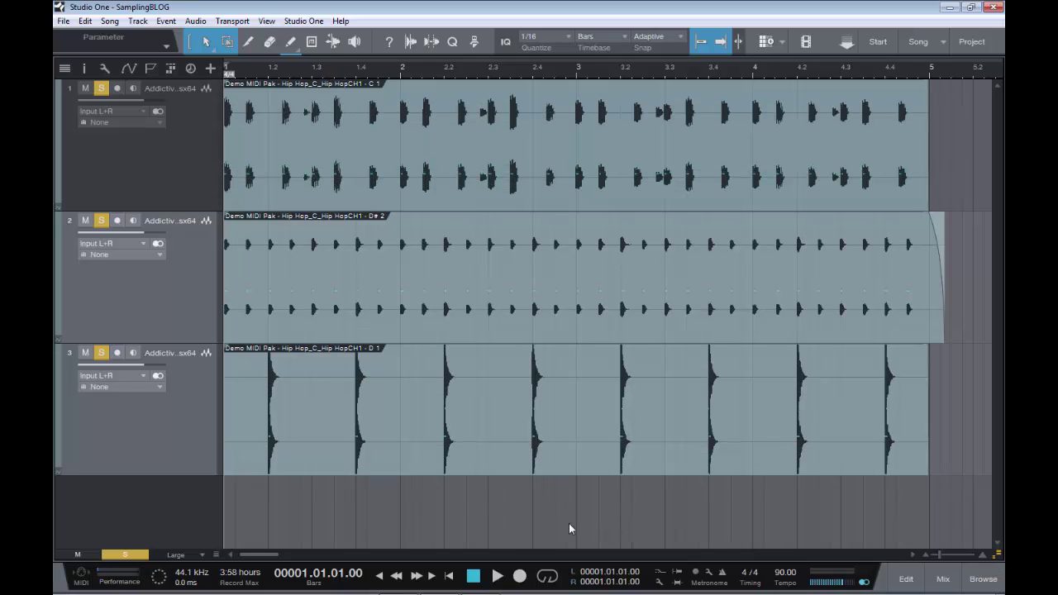
pyautogui.click(101, 89)
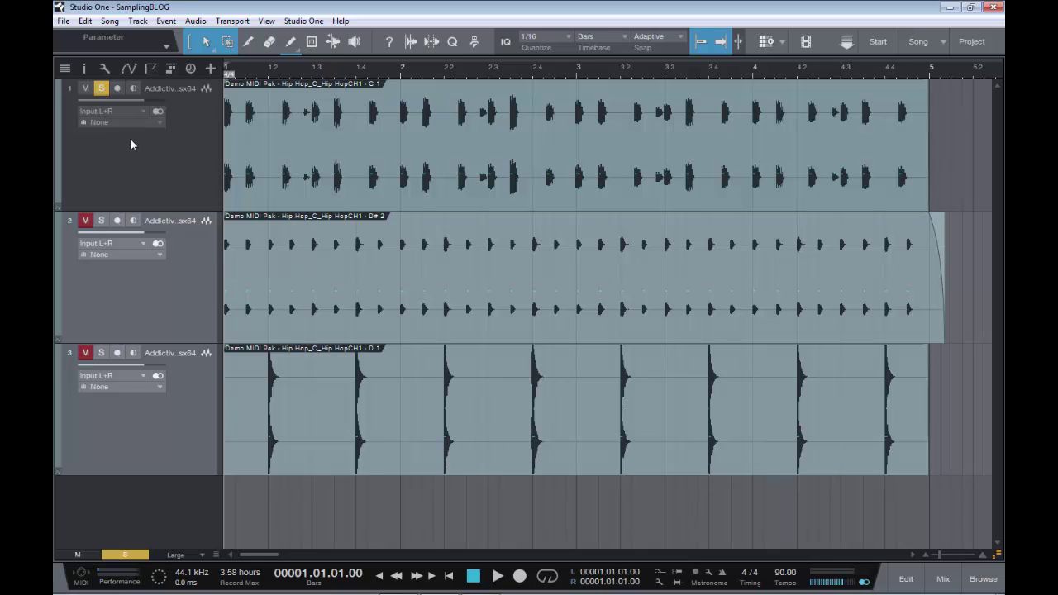
pyautogui.press('space')
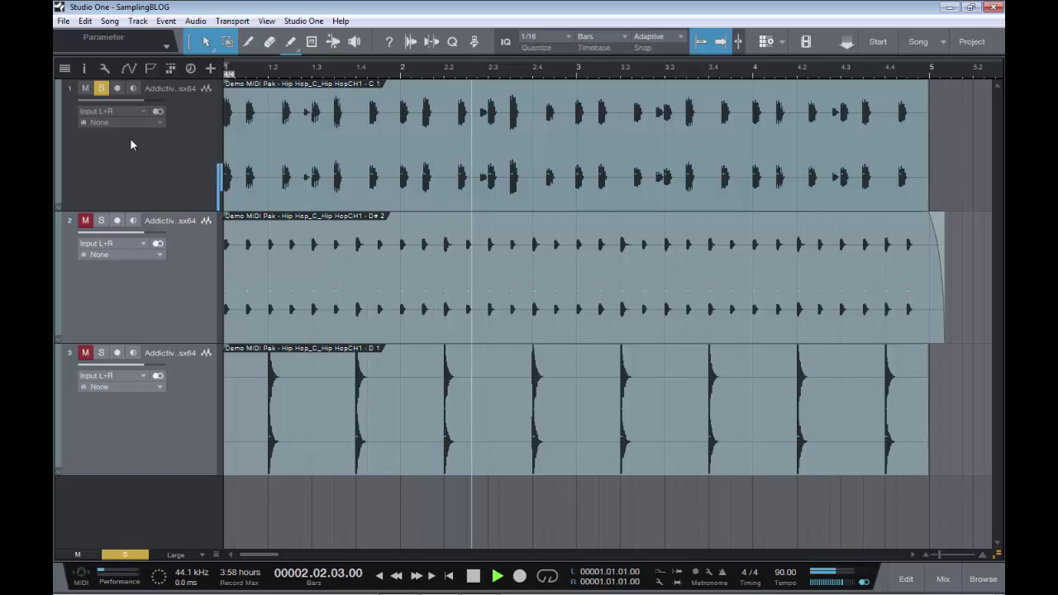
pyautogui.press('space')
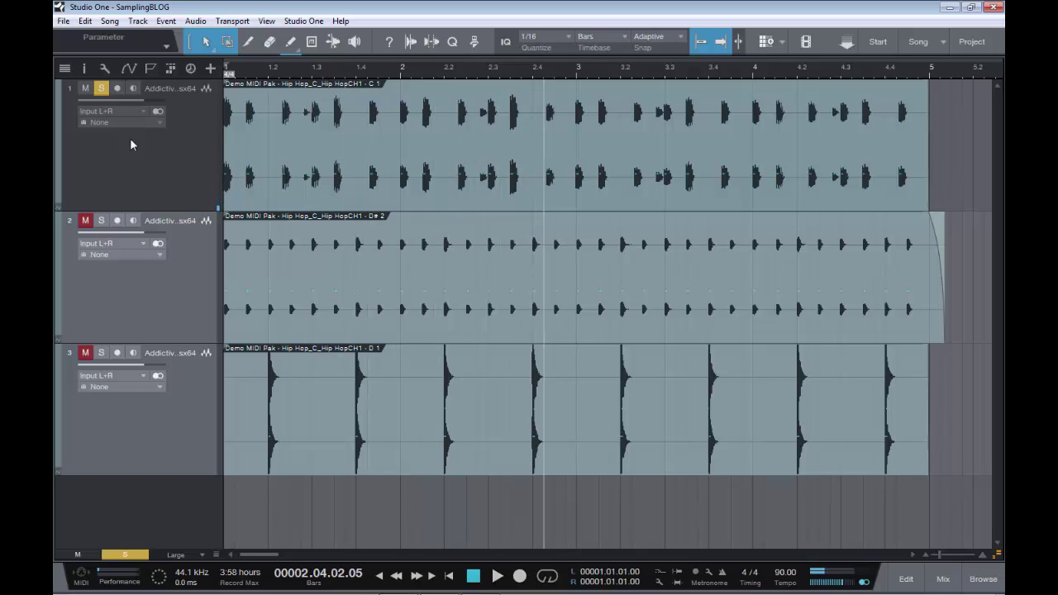
# Rename the tracks kICK, hihAT and sNARE, soloing the hi-hat track.
pyautogui.doubleClick(182, 87)
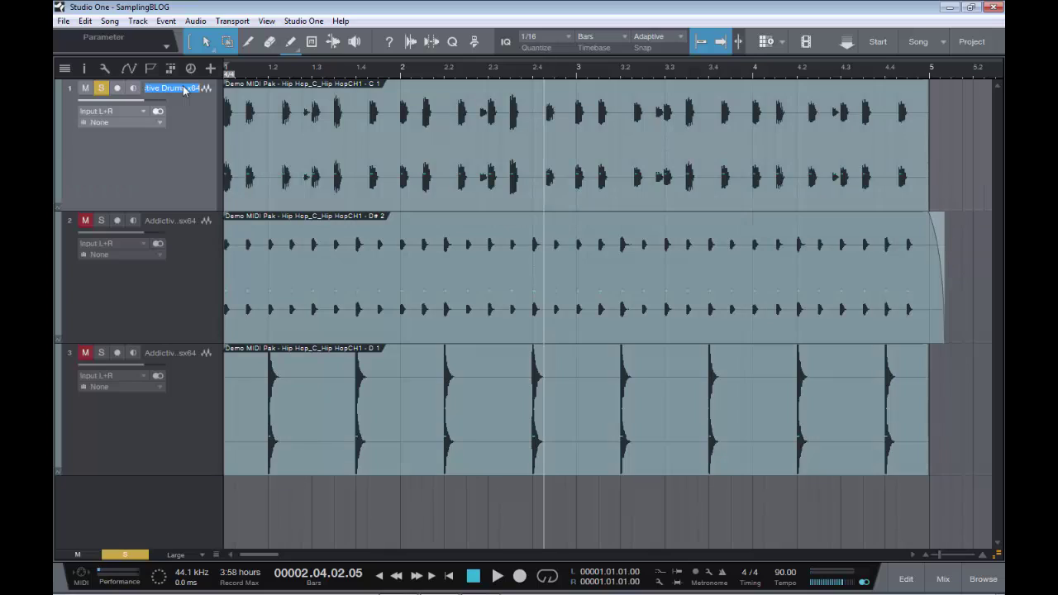
pyautogui.write('KICK')
pyautogui.click(100, 220)
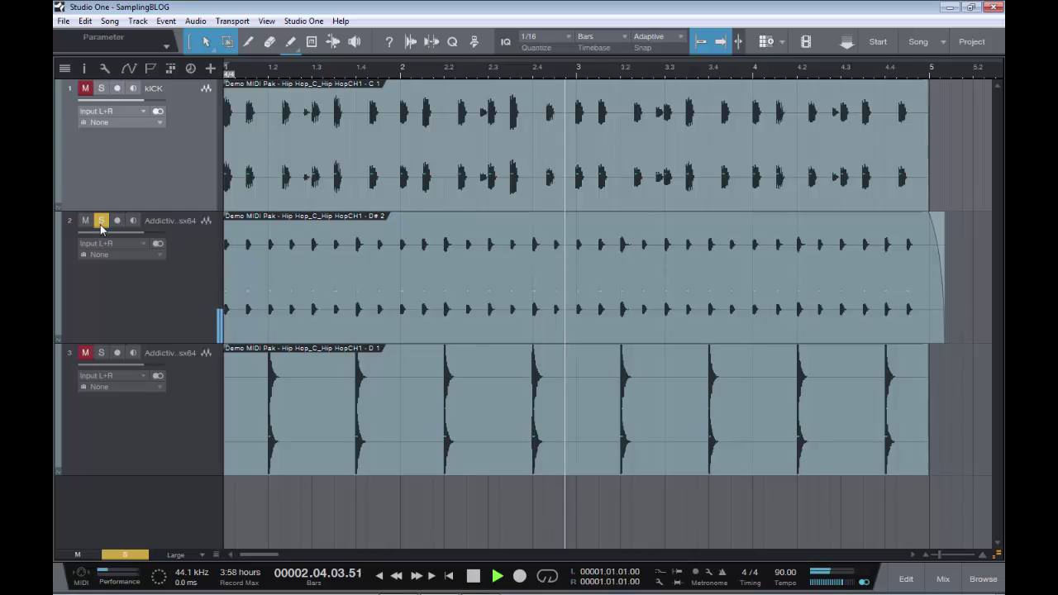
pyautogui.doubleClick(171, 220)
pyautogui.write('hIhAT')
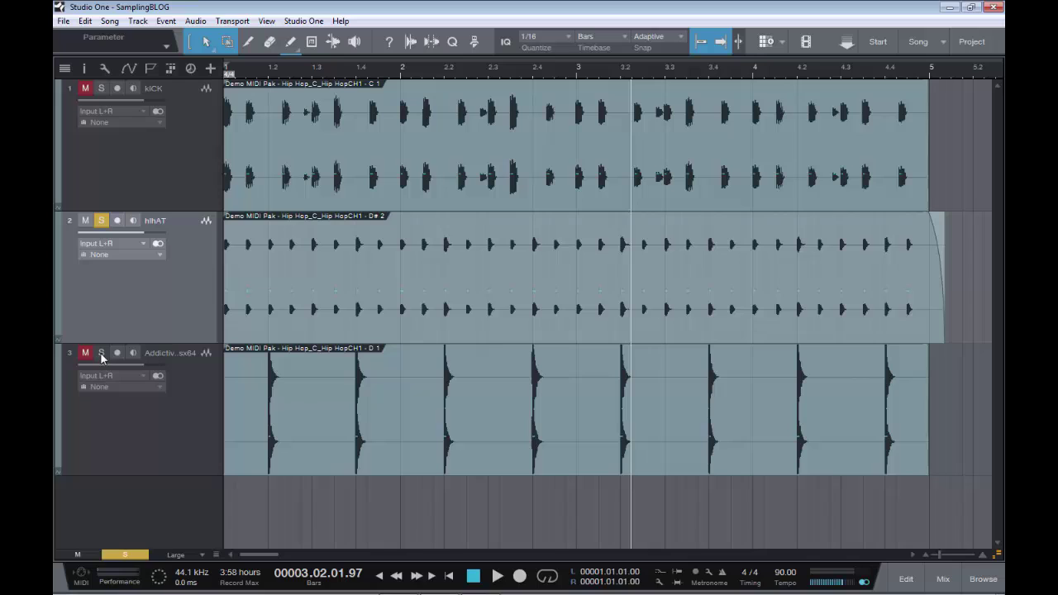
pyautogui.doubleClick(169, 350)
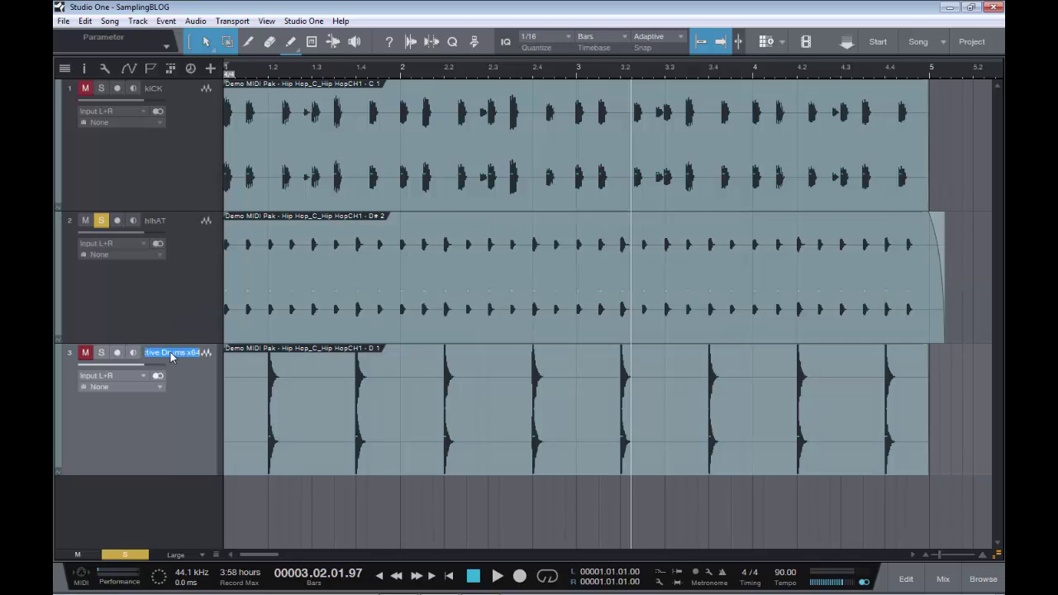
pyautogui.write('sNARE')
# Select the loop tracks and play the kick loop from the start.
pyautogui.press('Home')
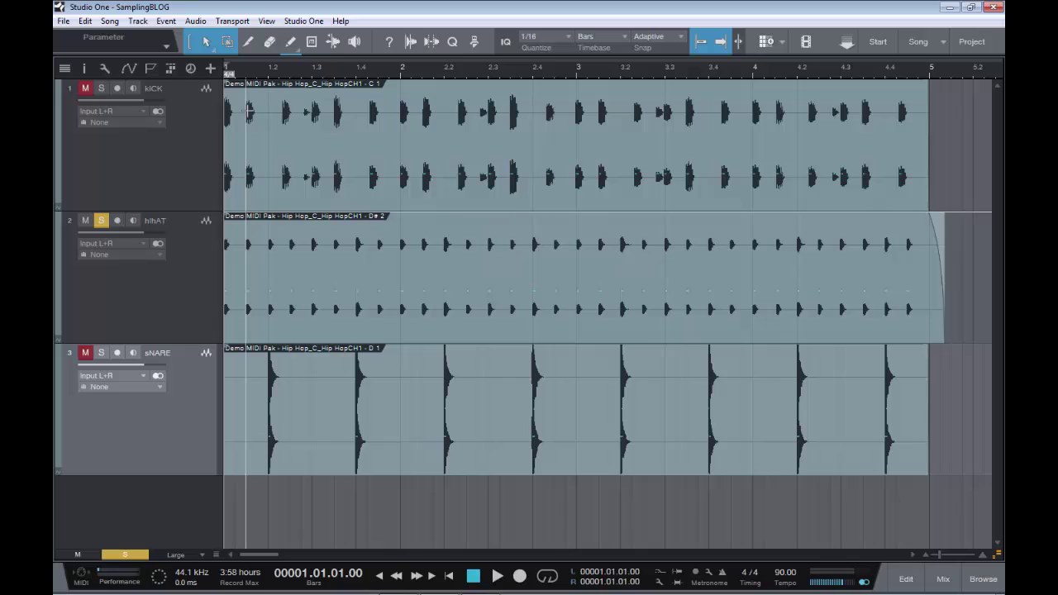
pyautogui.click(259, 263)
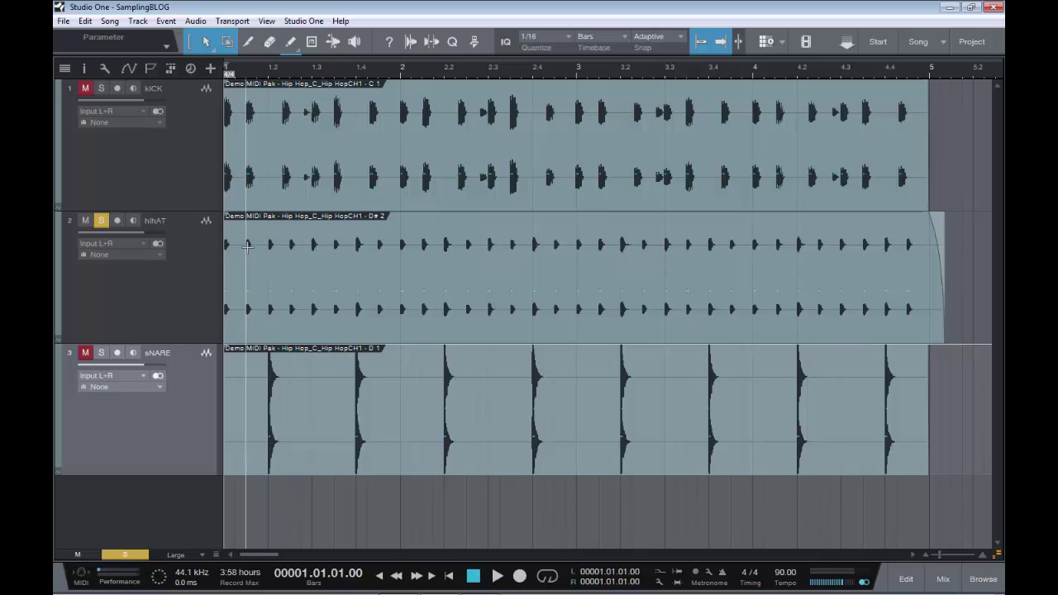
pyautogui.click(271, 380)
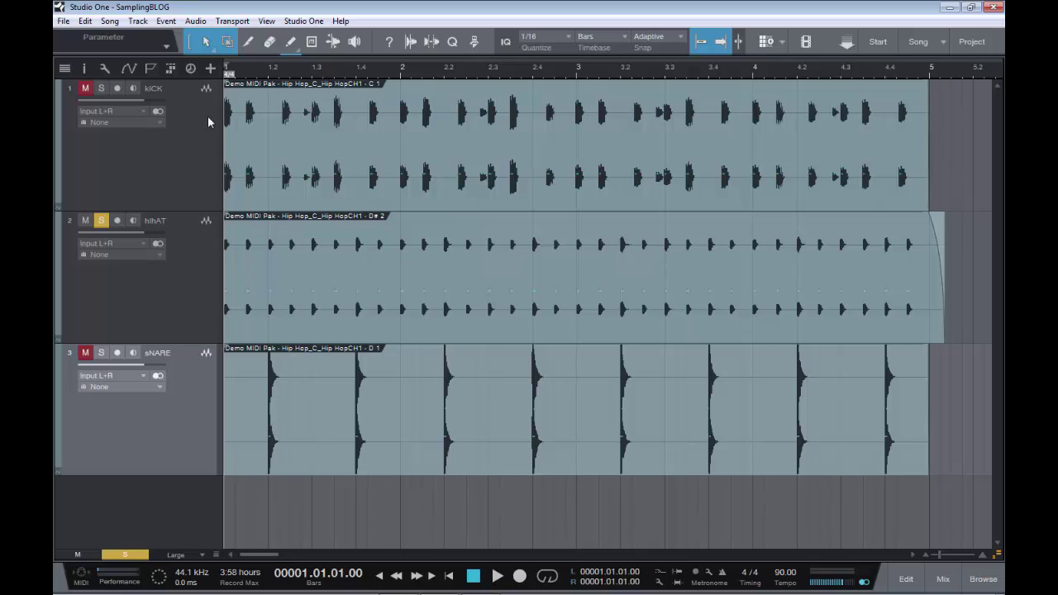
pyautogui.click(301, 195)
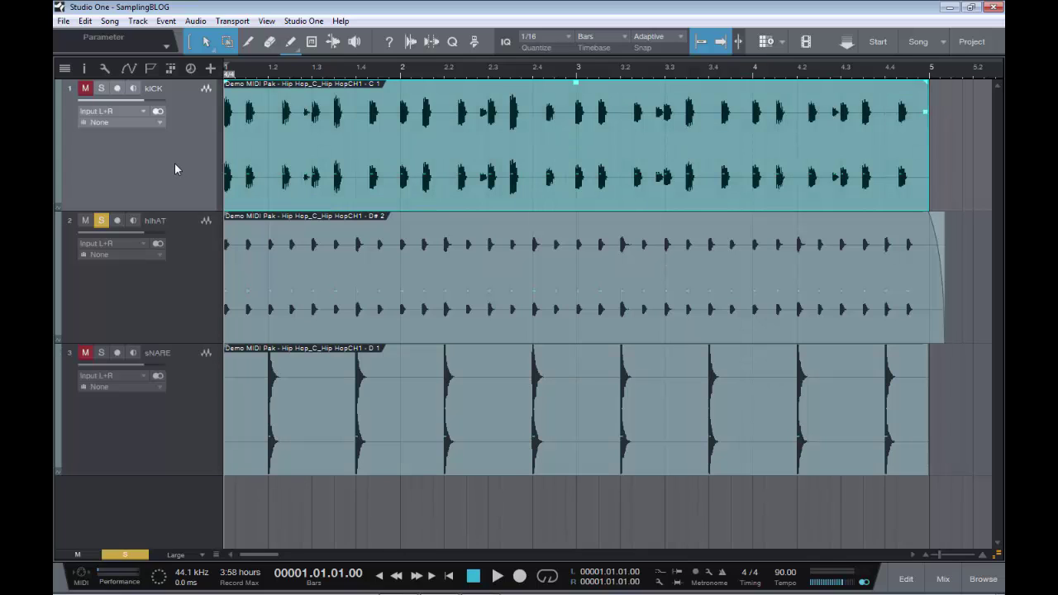
pyautogui.press('space')
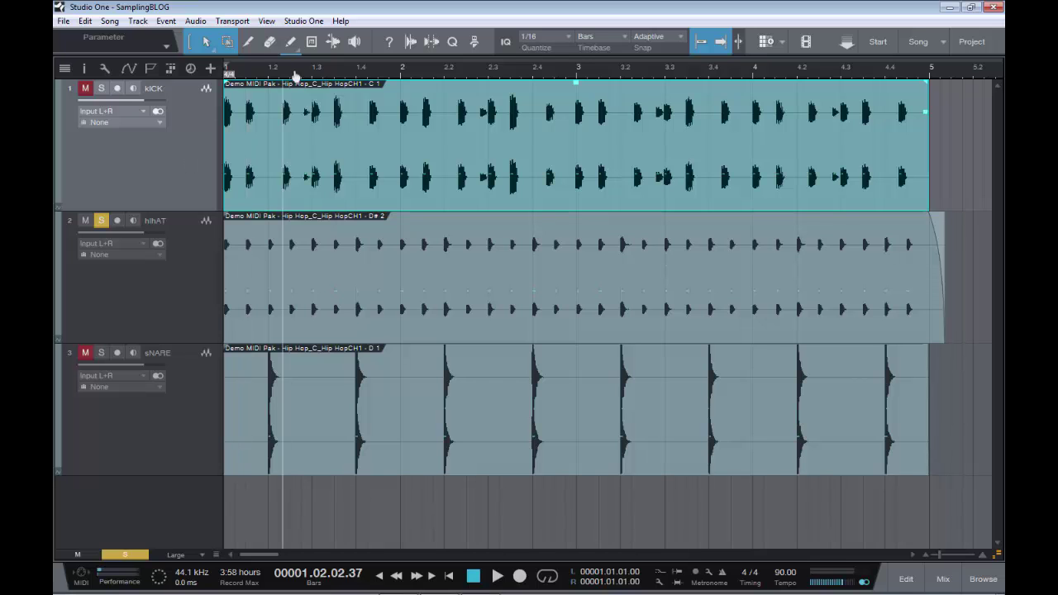
# Range-select the first kick hit and move it onto a new track at bar 1.
pyautogui.moveTo(295, 76)
pyautogui.mouseDown()
pyautogui.moveTo(294, 107)
pyautogui.moveTo(378, 102)
pyautogui.moveTo(389, 123)
pyautogui.moveTo(459, 129)
pyautogui.mouseUp()
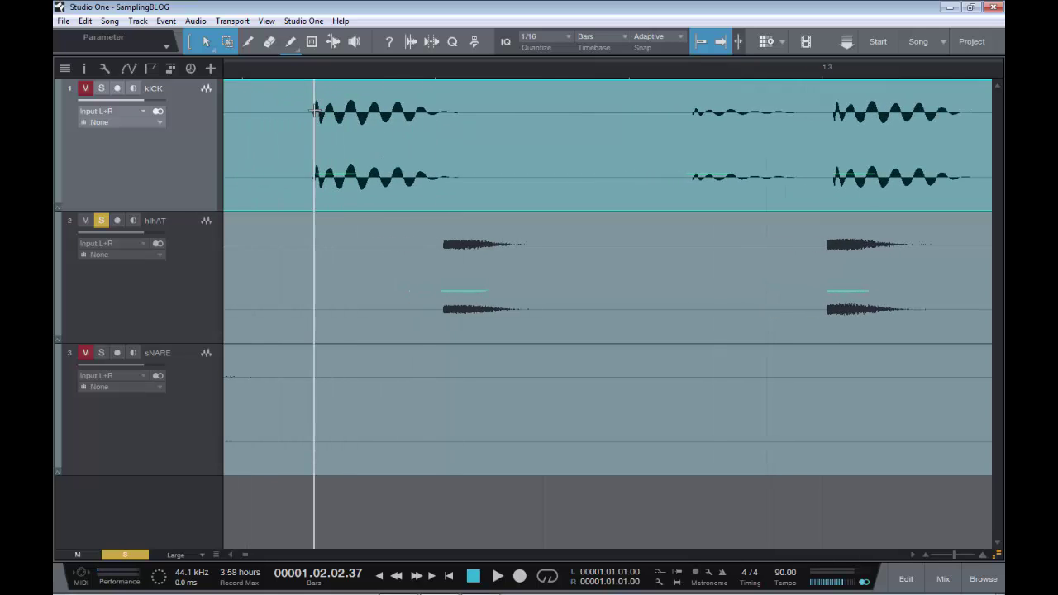
pyautogui.moveTo(315, 111)
pyautogui.mouseDown()
pyautogui.moveTo(540, 148)
pyautogui.moveTo(473, 157)
pyautogui.moveTo(638, 160)
pyautogui.mouseUp()
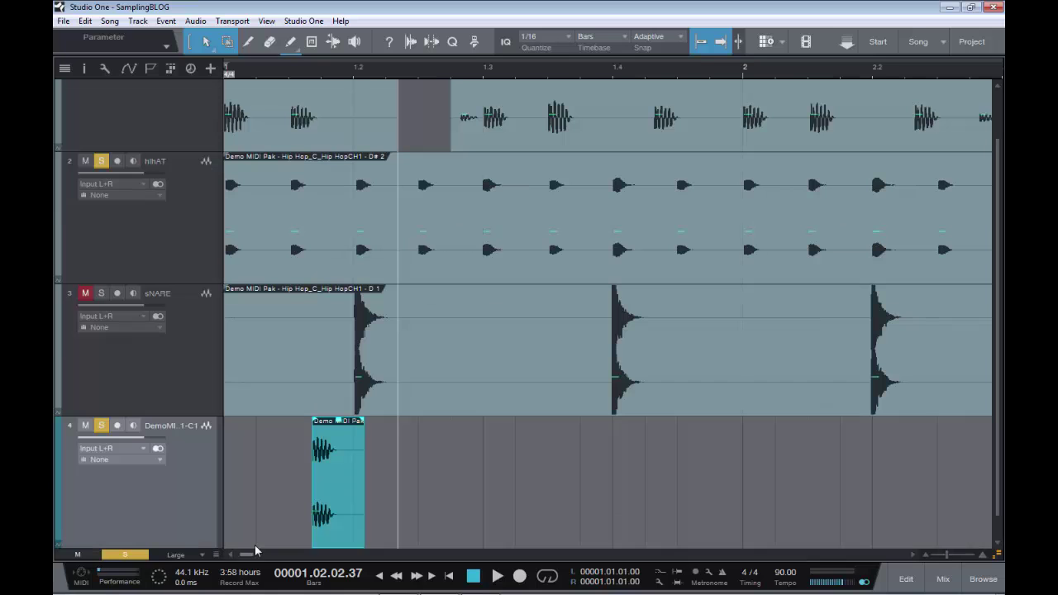
pyautogui.moveTo(327, 506); pyautogui.dragTo(248, 512)
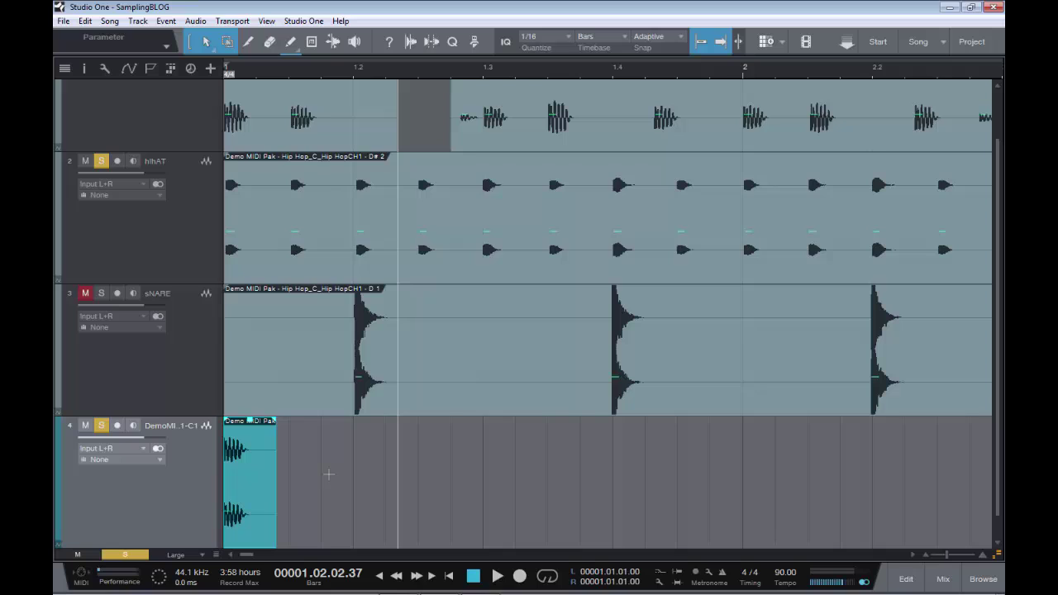
pyautogui.click(279, 268)
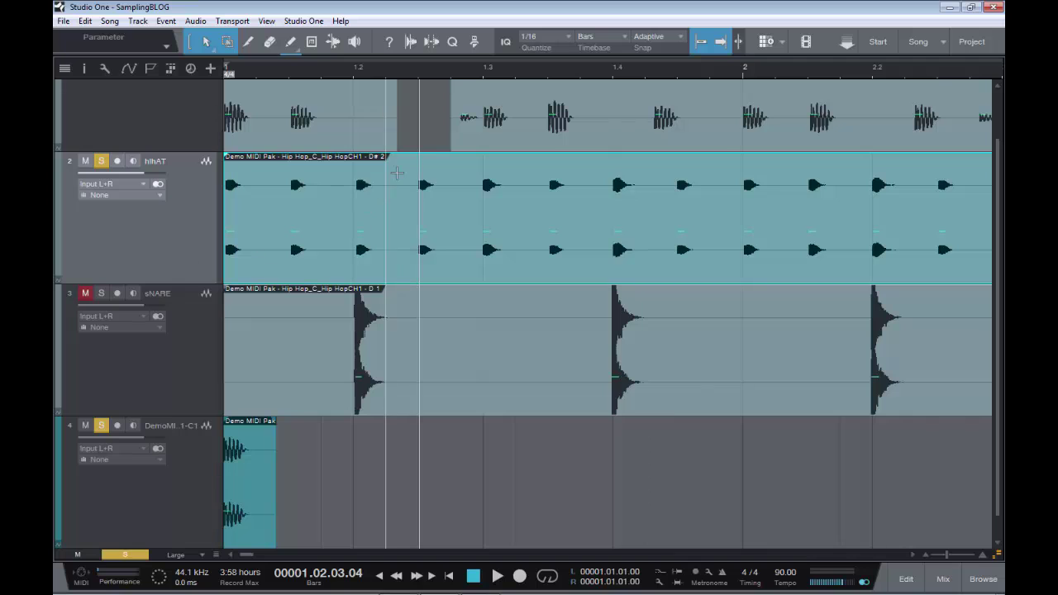
# Move one hi-hat hit to a new track and shift the snare hit to bar 1.
pyautogui.moveTo(428, 74)
pyautogui.mouseDown()
pyautogui.moveTo(446, 120)
pyautogui.moveTo(436, 133)
pyautogui.mouseUp()
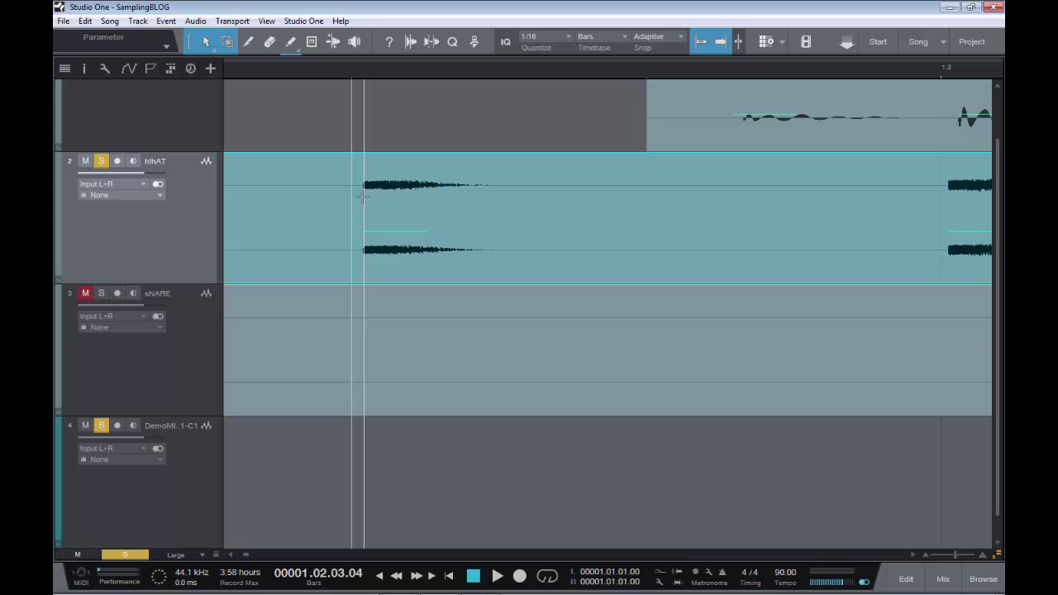
pyautogui.moveTo(365, 190); pyautogui.dragTo(645, 216)
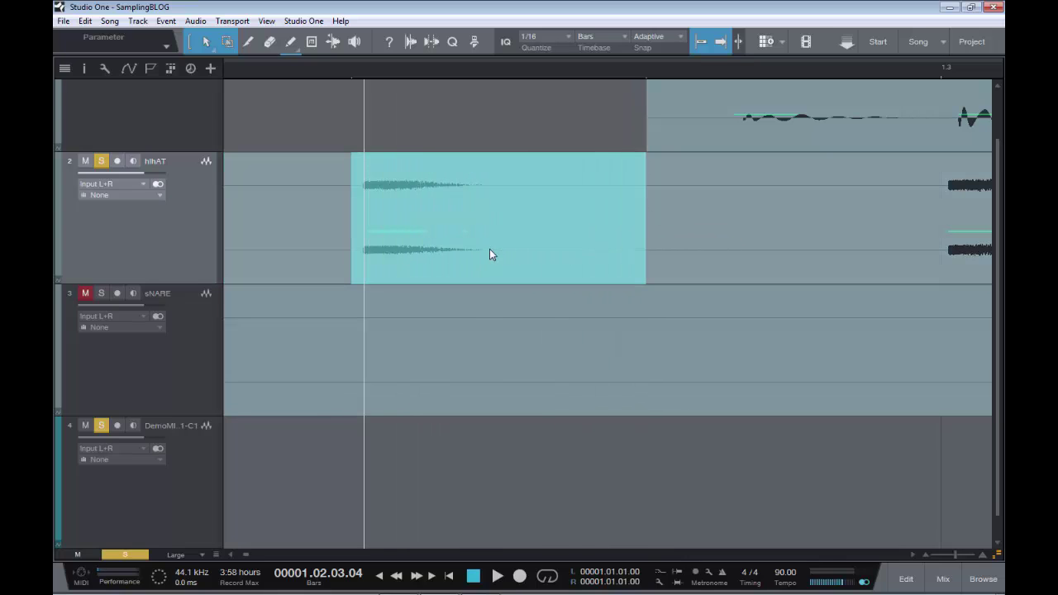
pyautogui.scroll(-1, 489, 252)
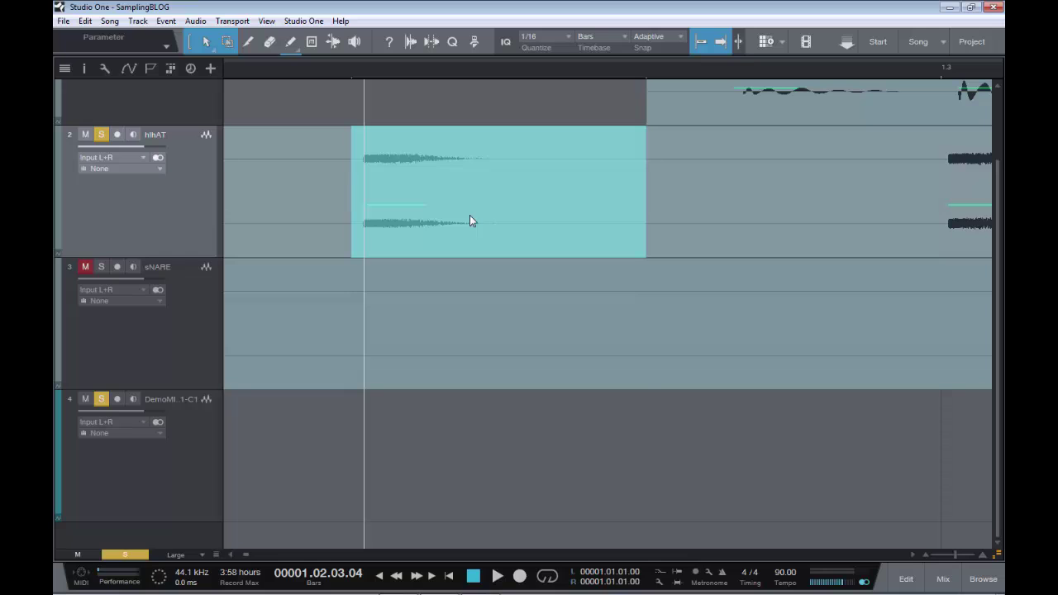
pyautogui.moveTo(470, 215); pyautogui.dragTo(427, 533)
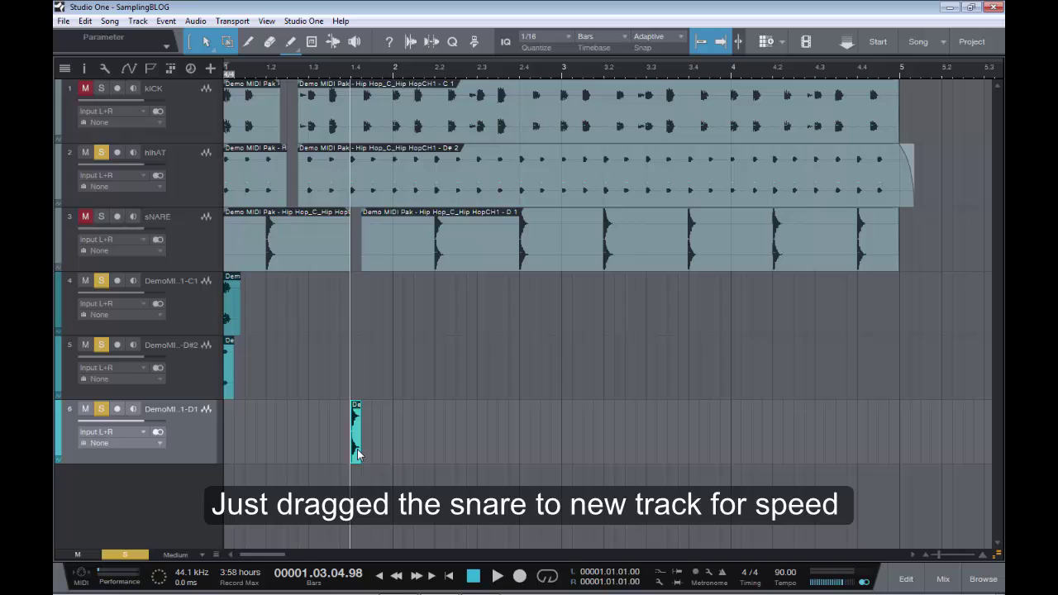
pyautogui.moveTo(357, 449); pyautogui.dragTo(227, 456)
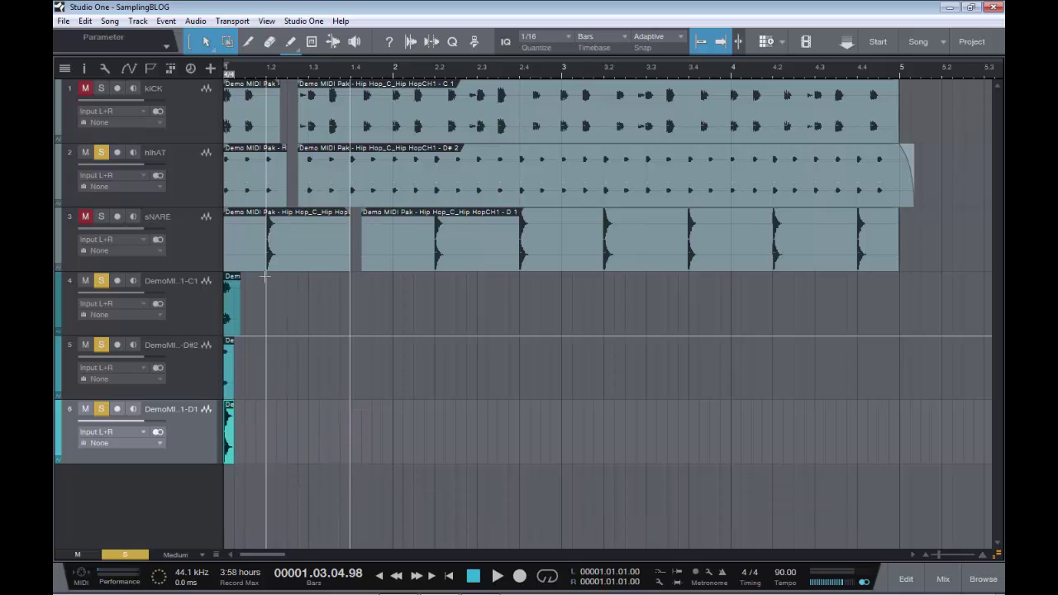
# Delete the original kICK, hihAT and sNARE loop tracks.
pyautogui.click(179, 238)
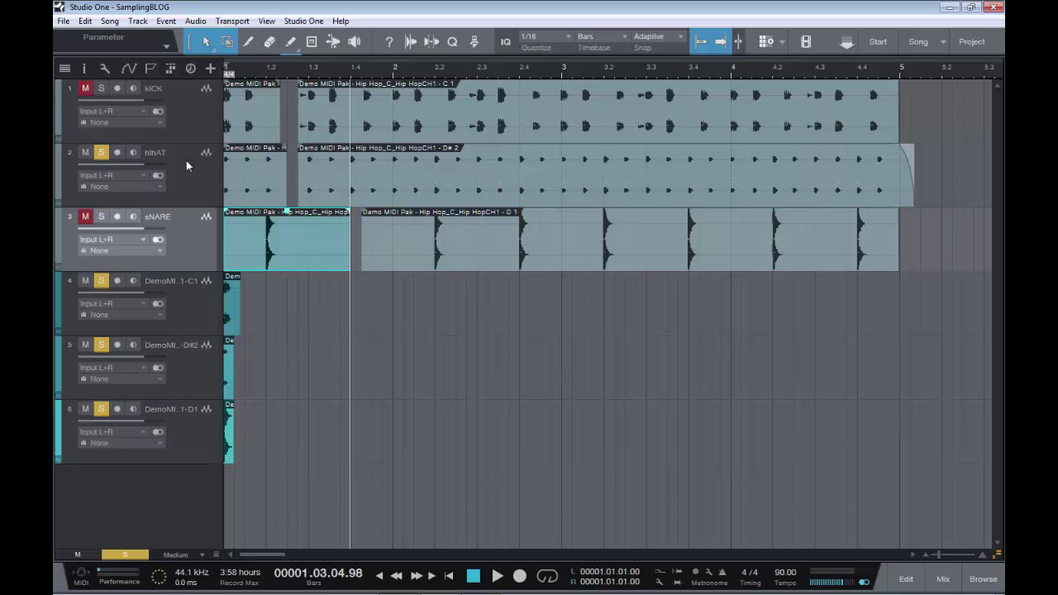
pyautogui.keyDown('shift'); pyautogui.click(185, 114); pyautogui.keyUp('shift')
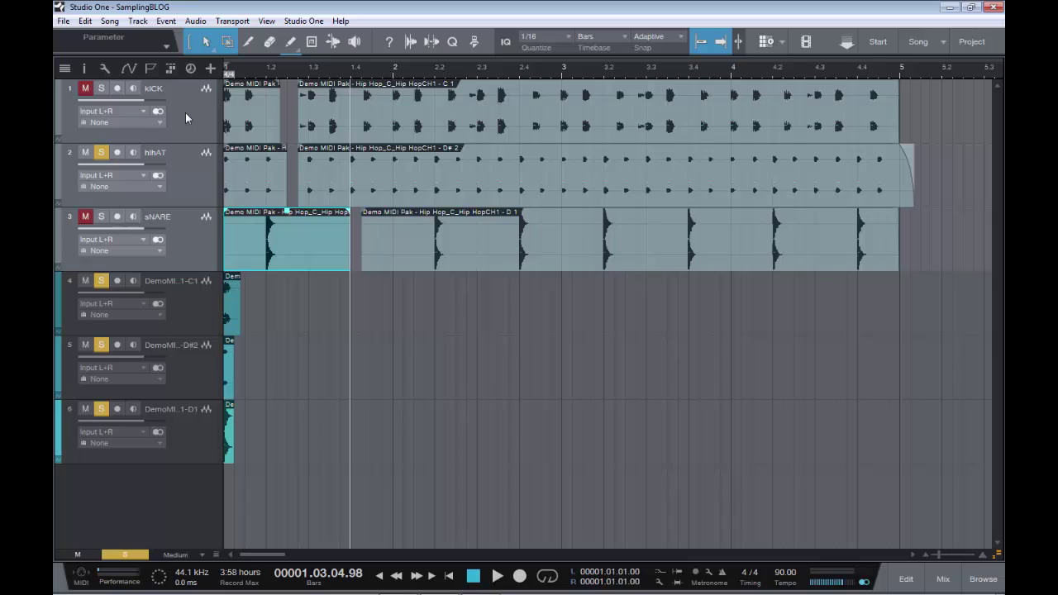
pyautogui.hotkey('shift', 't')
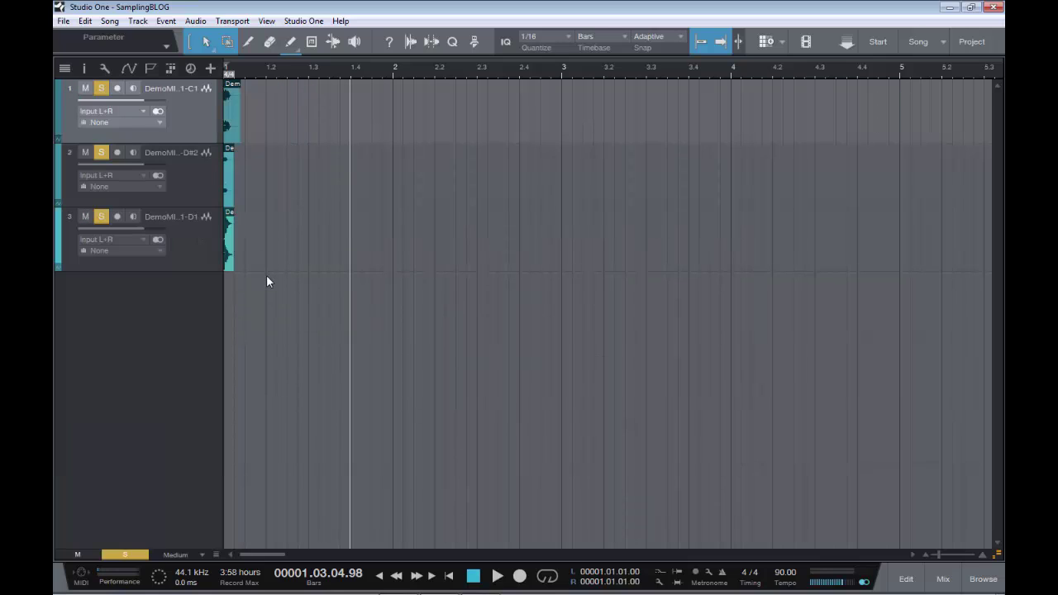
pyautogui.press('Home')
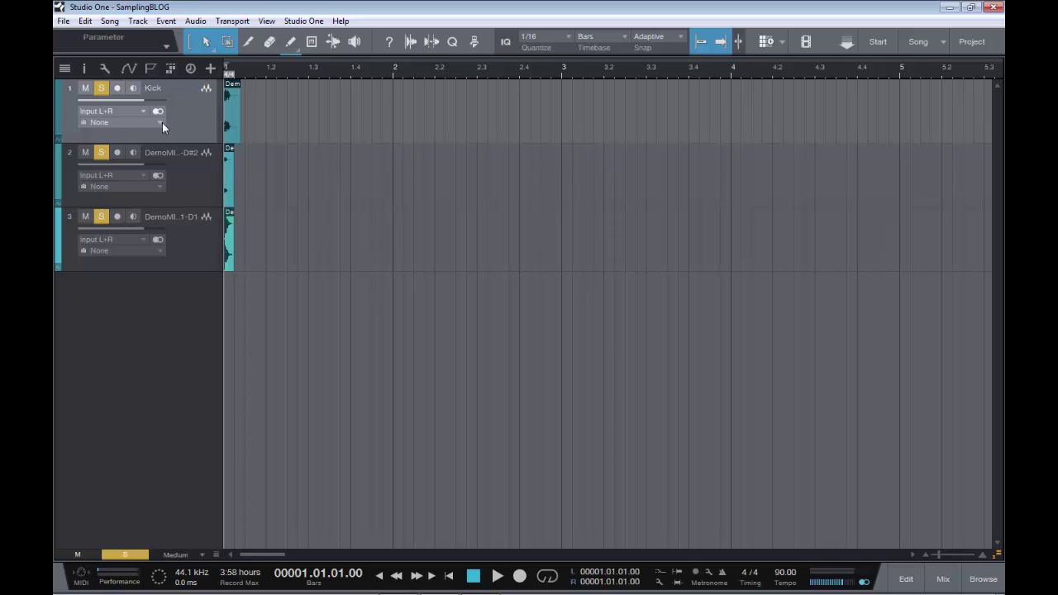
# Rename the remaining single-hit tracks HiHat and Snare.
pyautogui.doubleClick(169, 152)
pyautogui.write('HiHat')
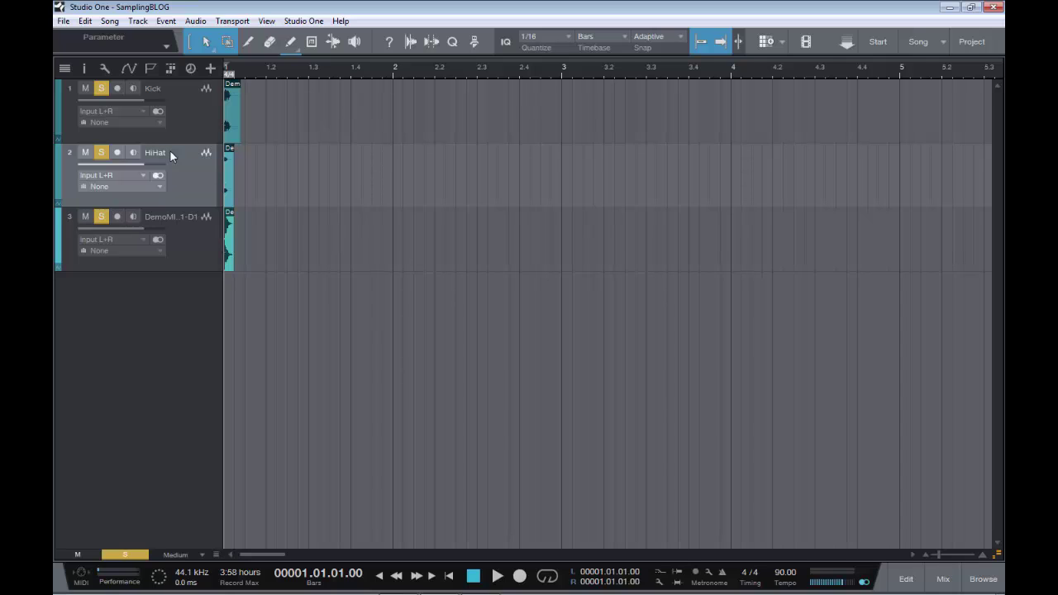
pyautogui.click(173, 217)
pyautogui.write('Sna')
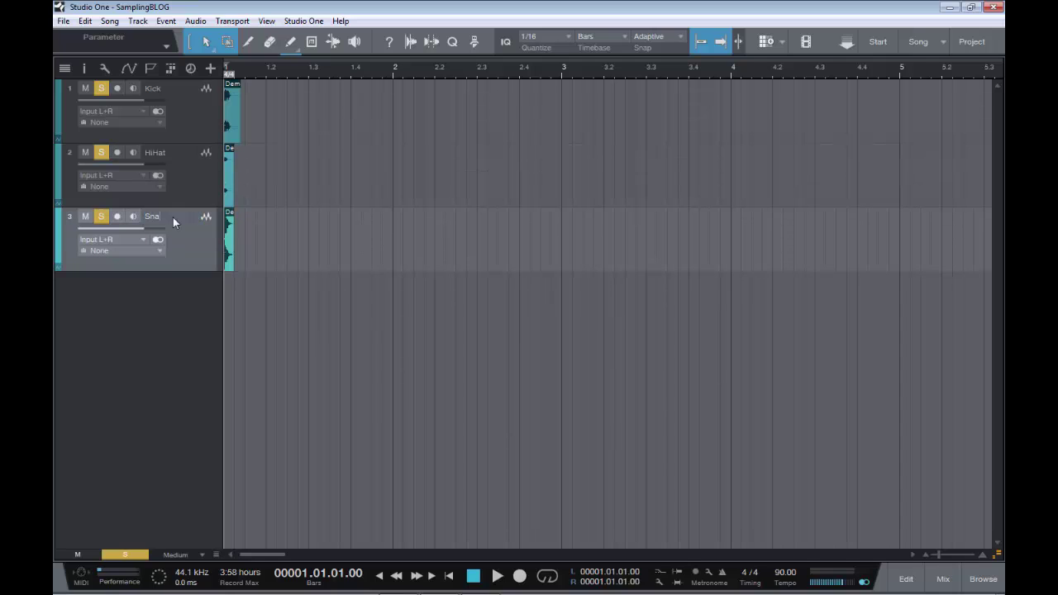
pyautogui.write('re')
# Copy the Kick hit to 1.3 and repeat the hi-hat hit across the bar.
pyautogui.moveTo(280, 64)
pyautogui.mouseDown()
pyautogui.moveTo(361, 93)
pyautogui.moveTo(363, 112)
pyautogui.mouseUp()
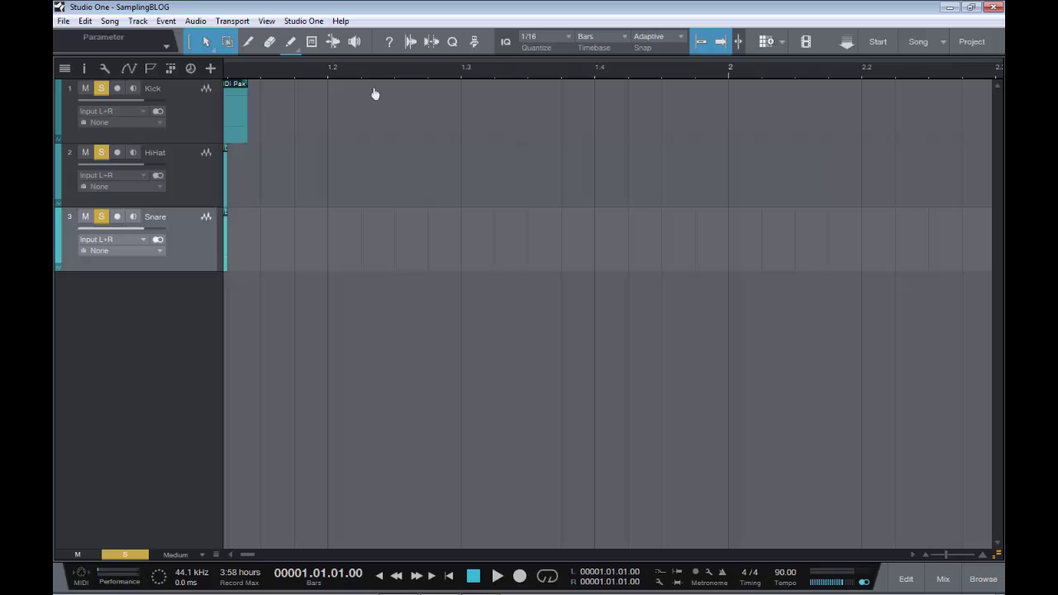
pyautogui.moveTo(250, 555); pyautogui.dragTo(222, 528)
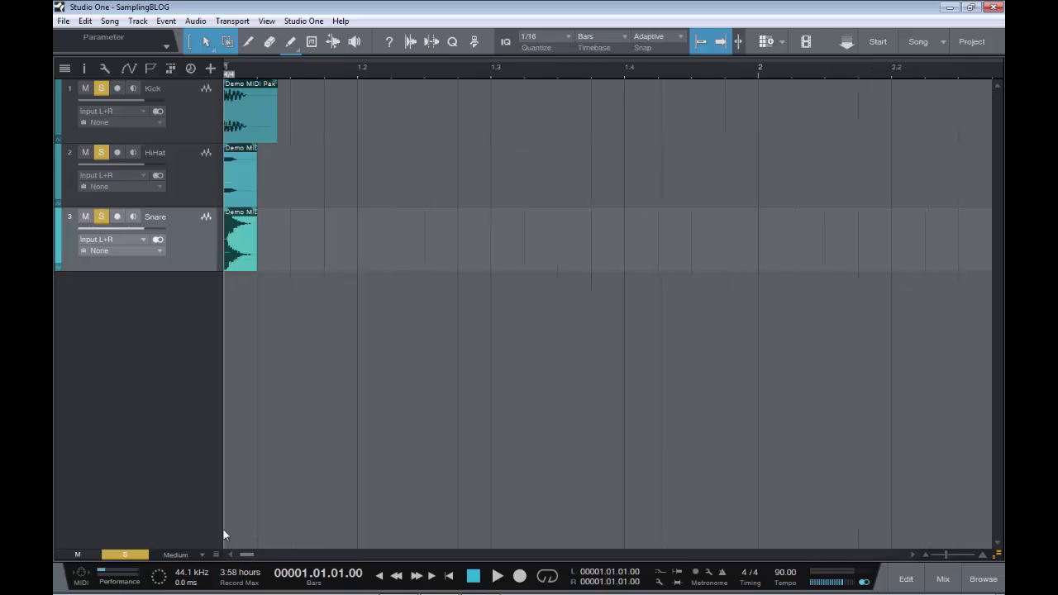
pyautogui.click(251, 125)
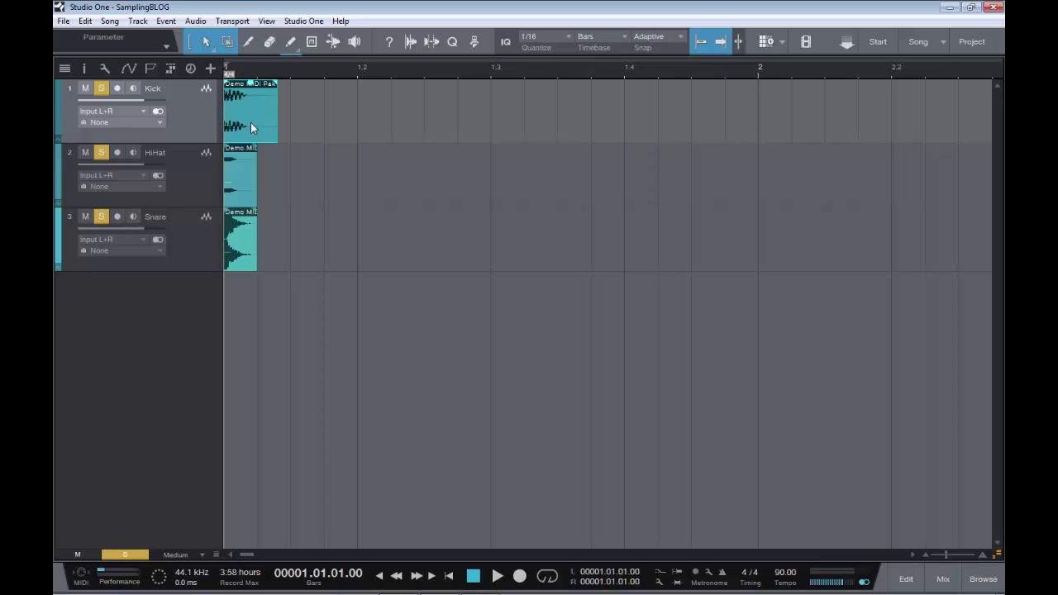
pyautogui.moveTo(251, 125); pyautogui.dragTo(499, 147)
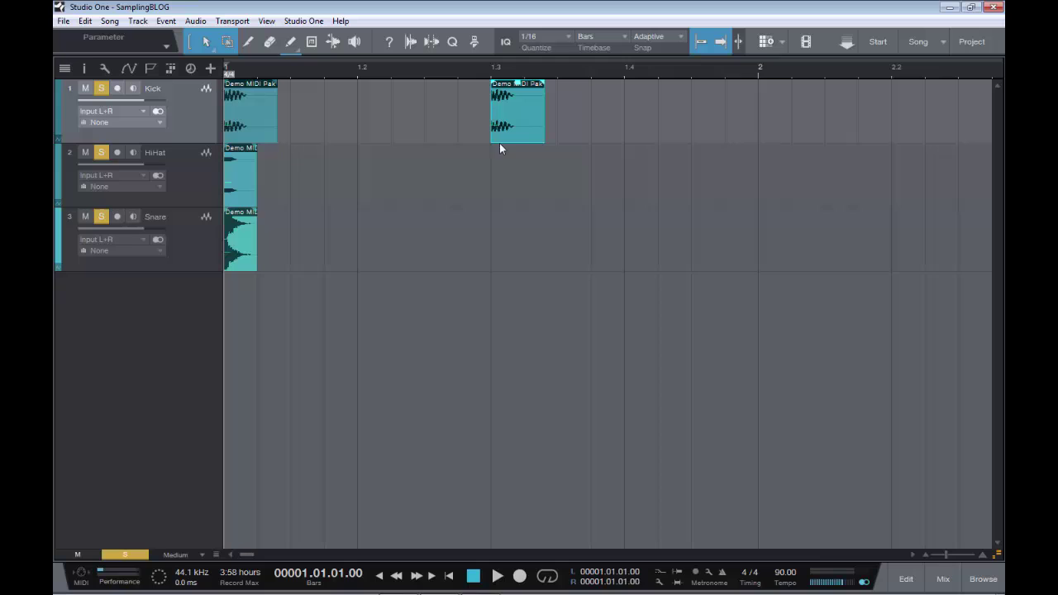
pyautogui.click(239, 183)
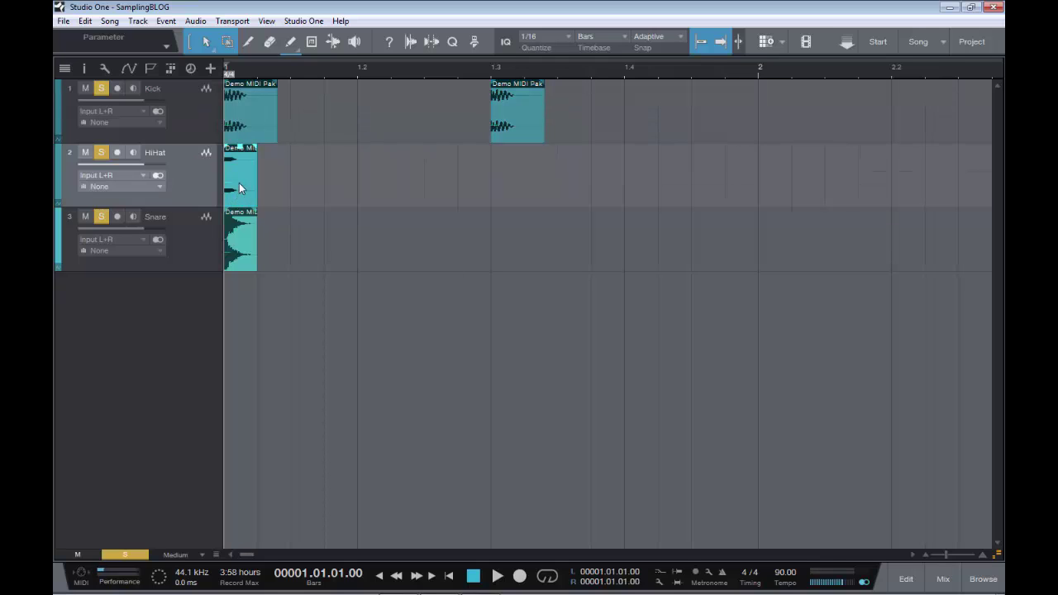
pyautogui.moveTo(239, 183)
pyautogui.mouseDown()
pyautogui.moveTo(306, 181)
pyautogui.moveTo(361, 198)
pyautogui.moveTo(573, 196)
pyautogui.mouseUp()
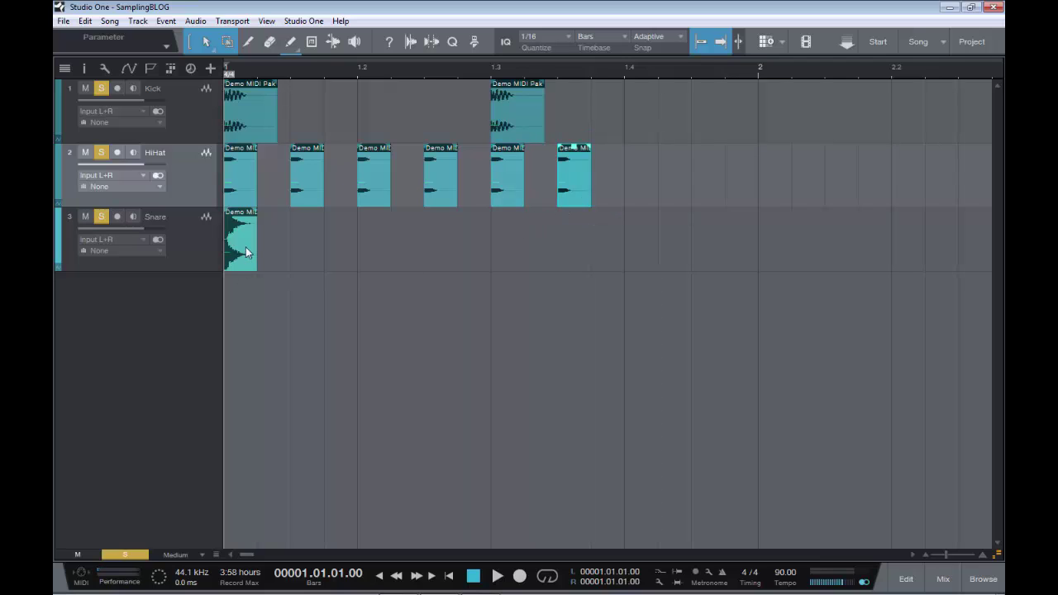
# Move the snare hit to beat 2 and place a copy at 1.03.02.00.
pyautogui.moveTo(246, 252); pyautogui.dragTo(370, 257)
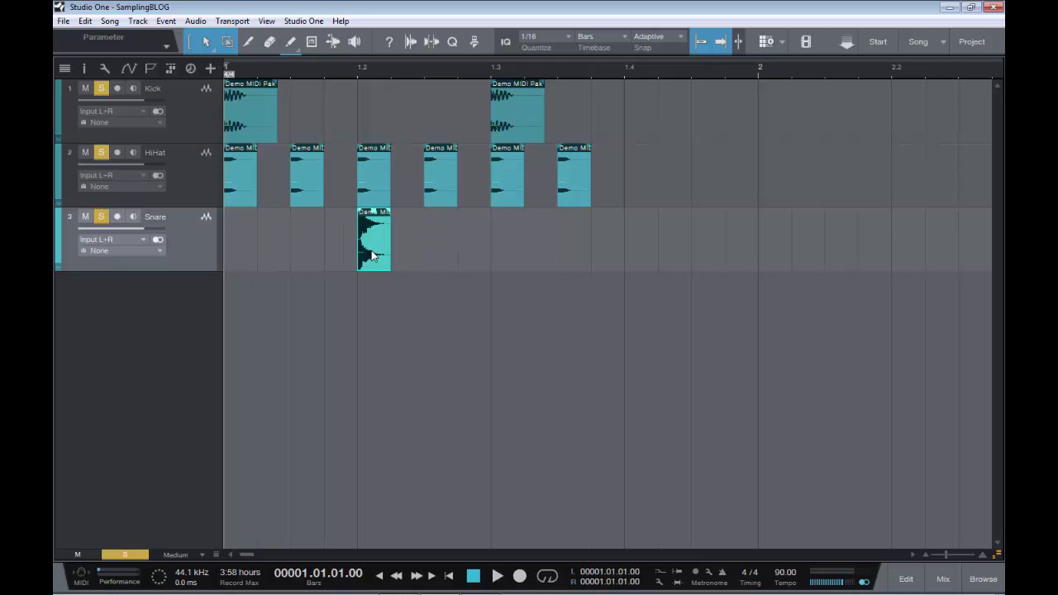
pyautogui.moveTo(372, 256); pyautogui.dragTo(553, 261)
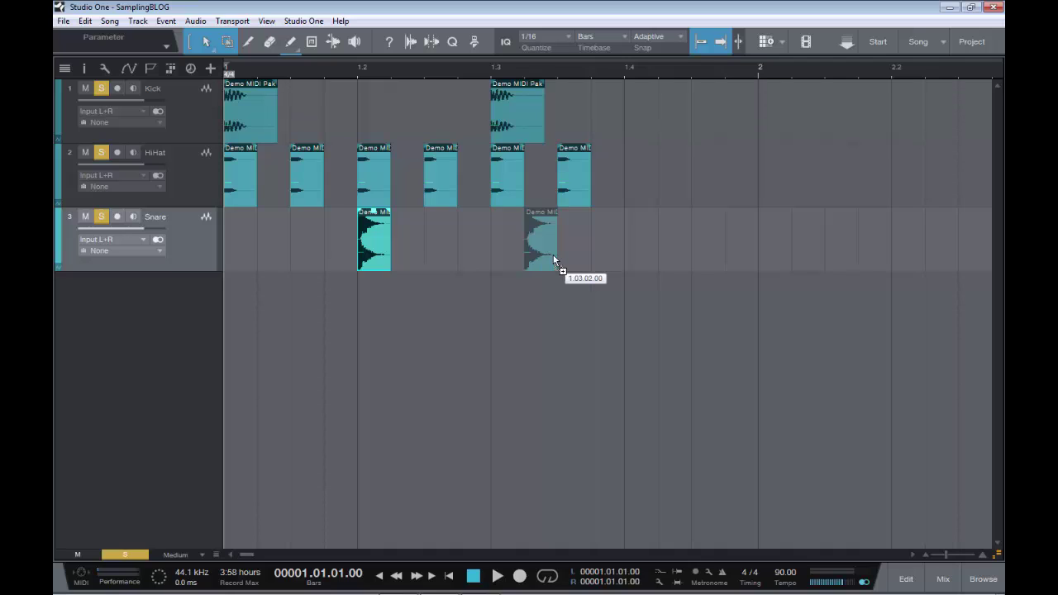
pyautogui.moveTo(554, 261); pyautogui.dragTo(542, 260)
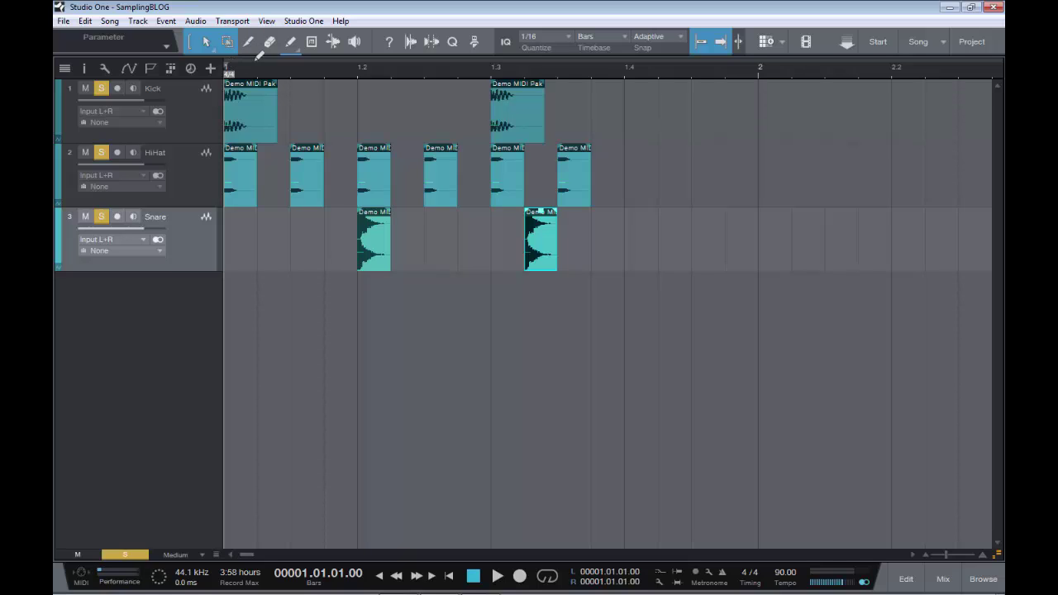
# Loop the 1.01–1.04 range, play the drum pattern, then stop and return to the start.
pyautogui.moveTo(258, 66); pyautogui.dragTo(626, 68)
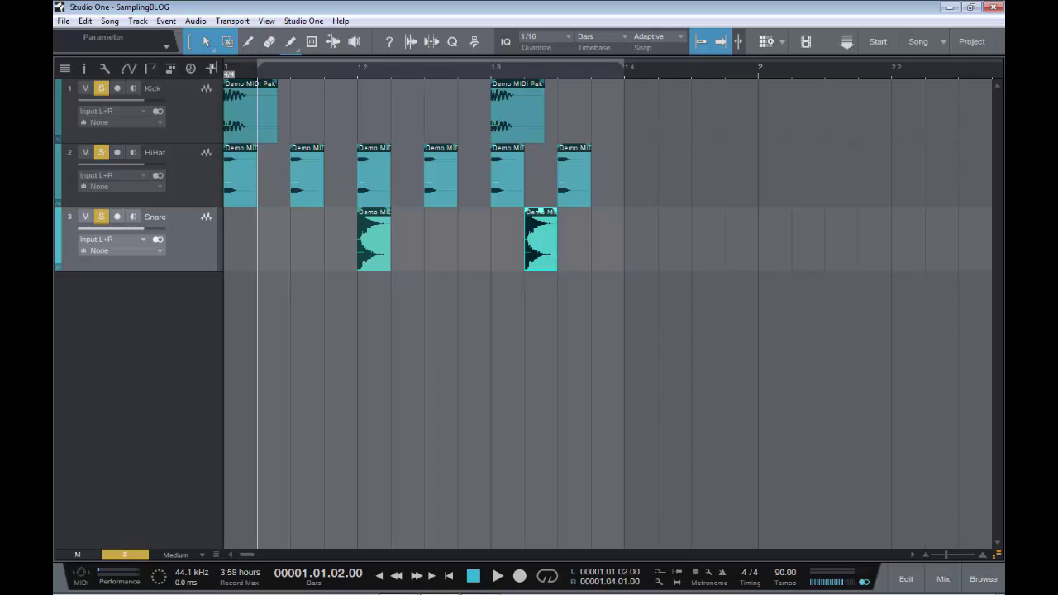
pyautogui.press('/')
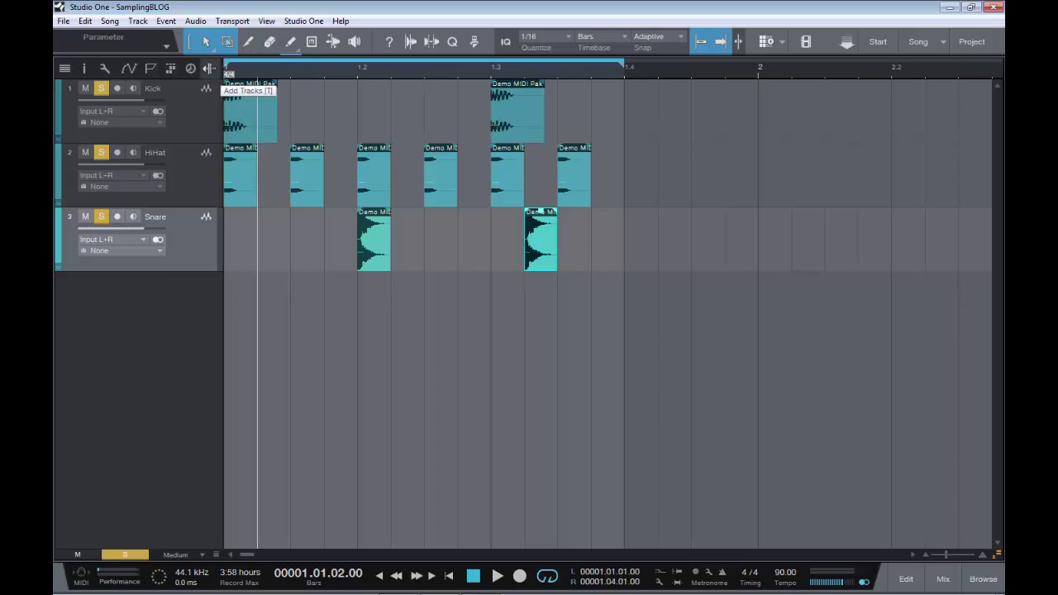
pyautogui.press('Home')
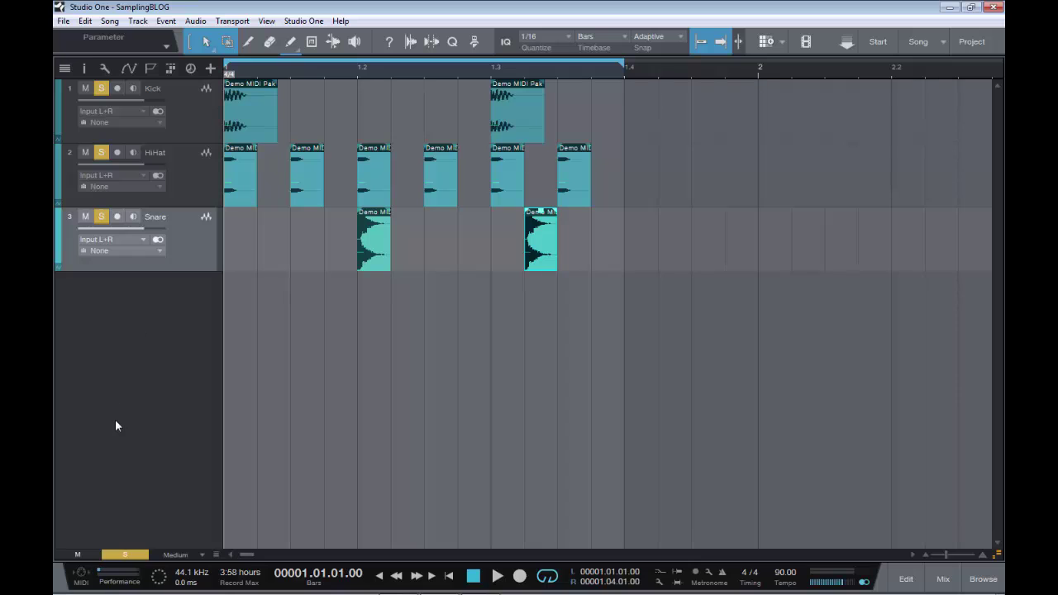
pyautogui.press('space')
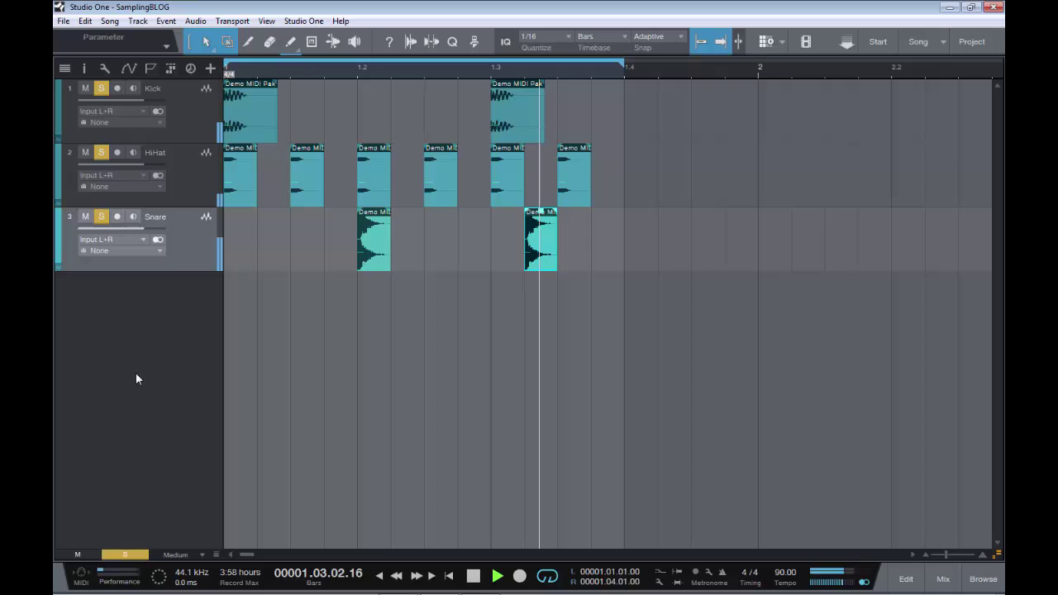
pyautogui.press('space')
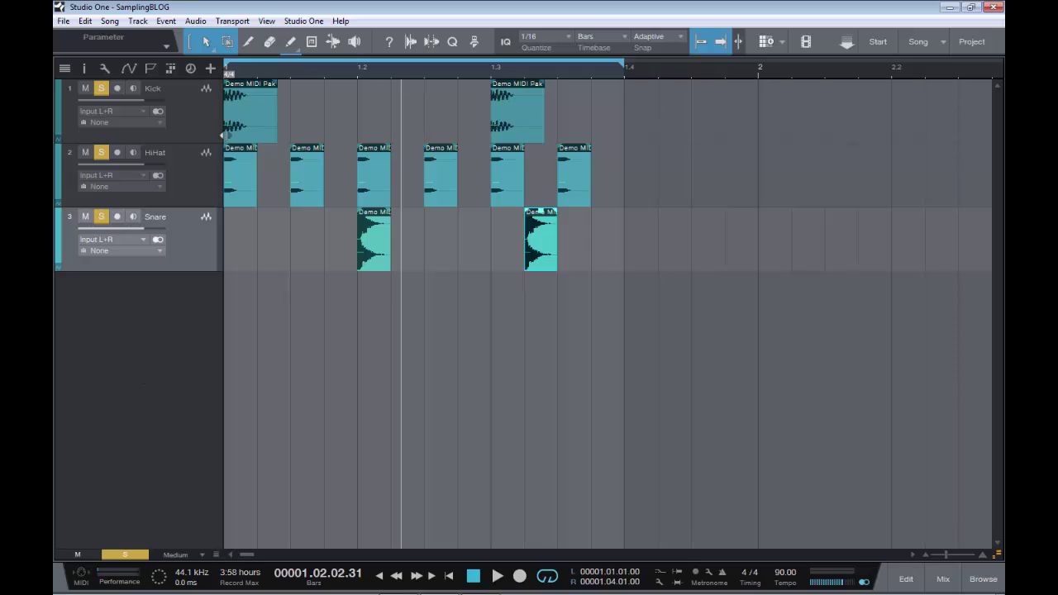
pyautogui.click(253, 131)
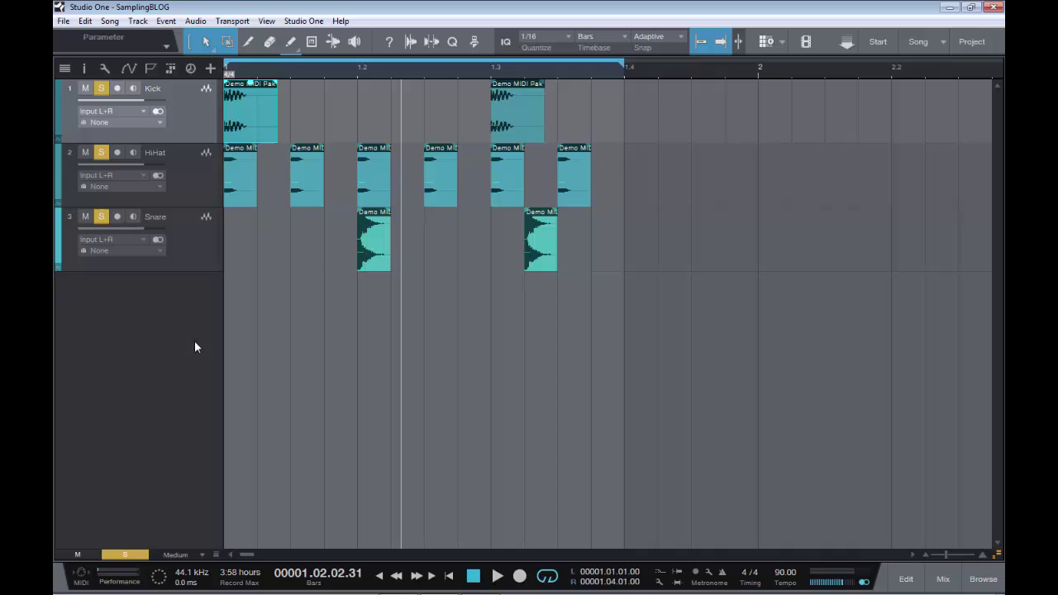
pyautogui.press(',')
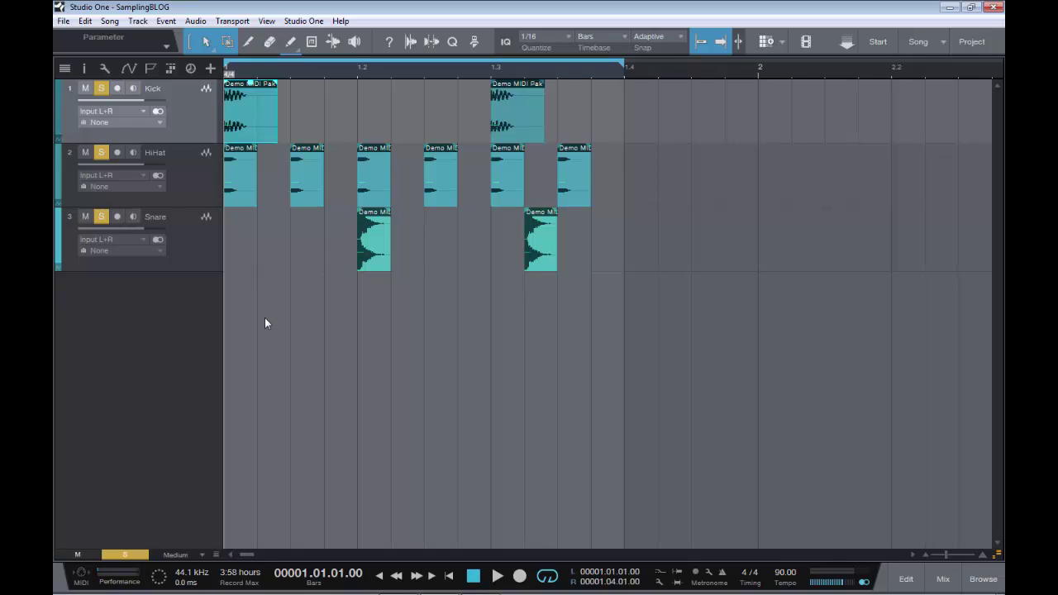
# Add a PreSonus Impact drum sampler track, move its window right, and load the kick onto pad C1.
pyautogui.press('F5')
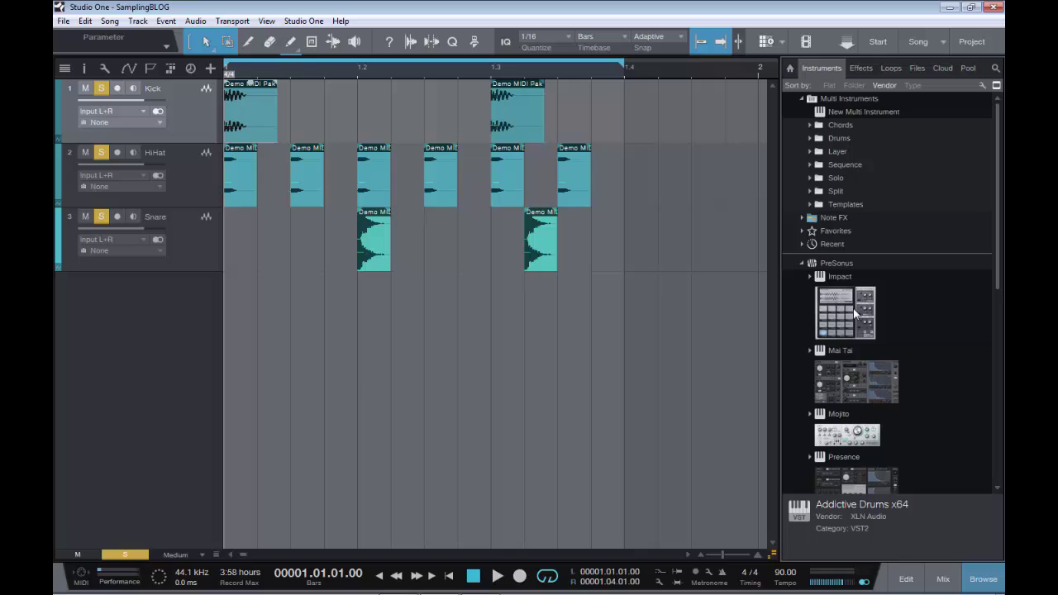
pyautogui.moveTo(855, 312); pyautogui.dragTo(180, 322)
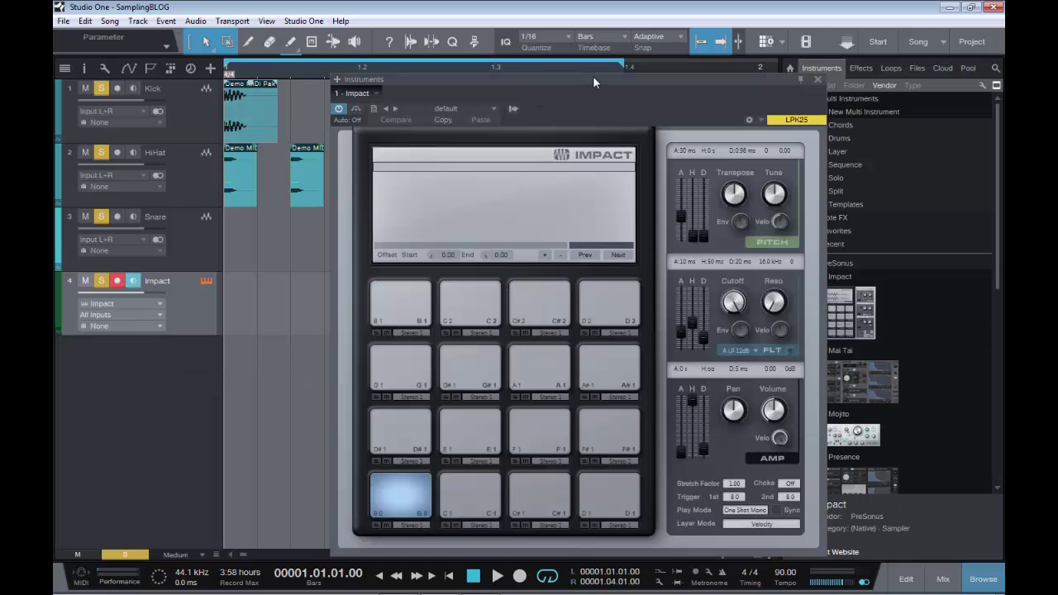
pyautogui.press('F5')
pyautogui.moveTo(592, 75); pyautogui.dragTo(692, 68)
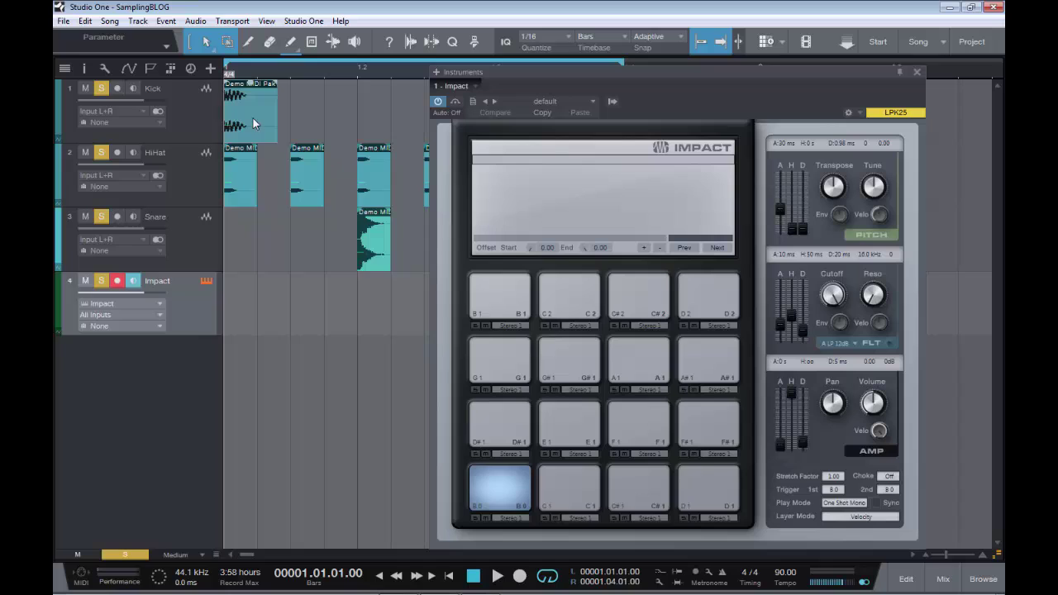
pyautogui.moveTo(253, 124); pyautogui.dragTo(565, 490)
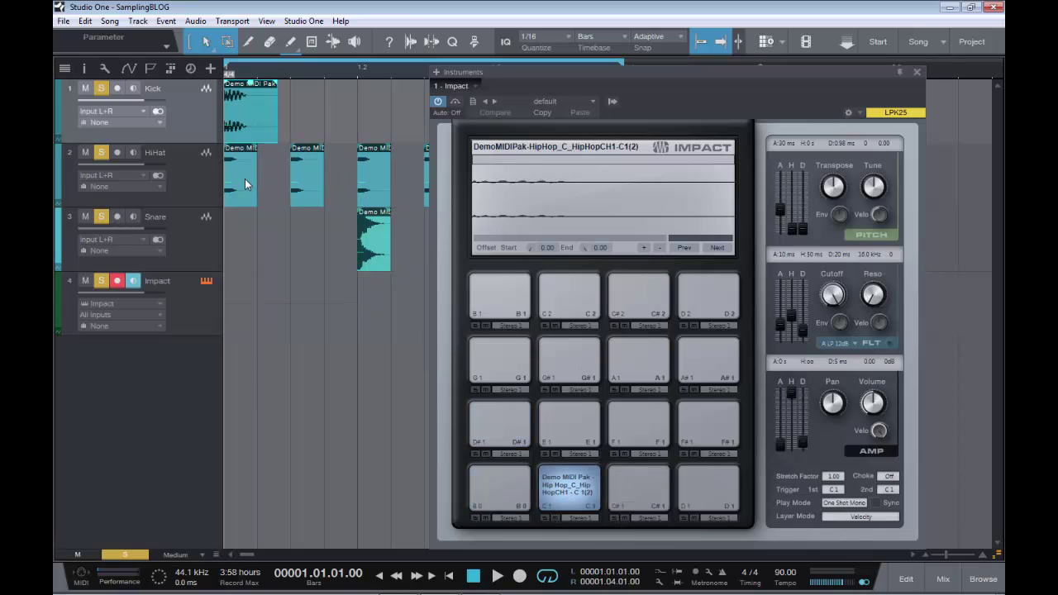
# Load the hi-hat onto pad D1 and the snare onto C#1, then audition all three pads twice.
pyautogui.moveTo(245, 184); pyautogui.dragTo(702, 487)
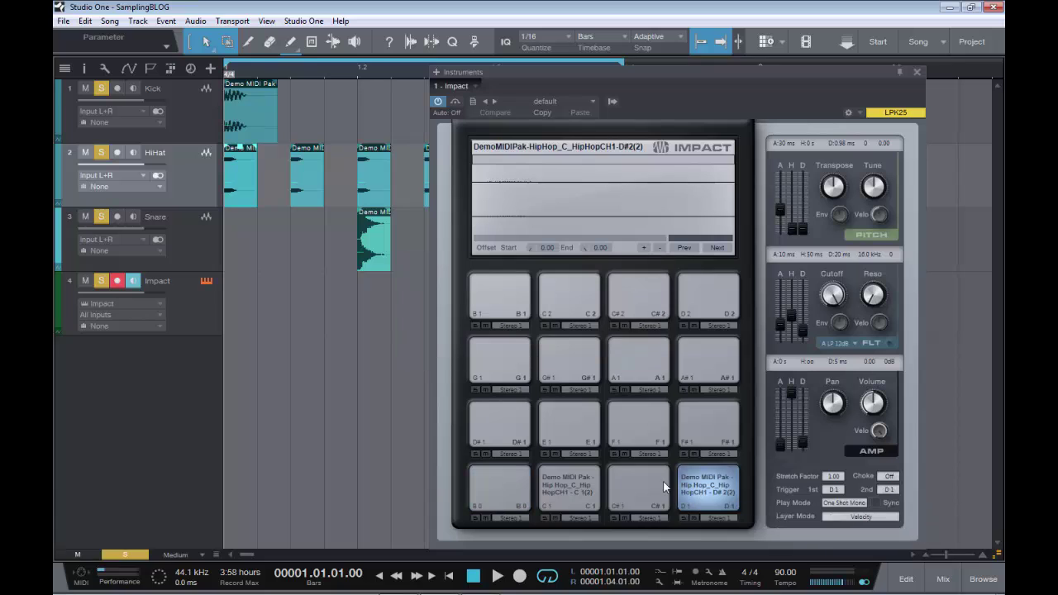
pyautogui.moveTo(374, 240)
pyautogui.mouseDown()
pyautogui.moveTo(585, 488)
pyautogui.moveTo(634, 496)
pyautogui.mouseUp()
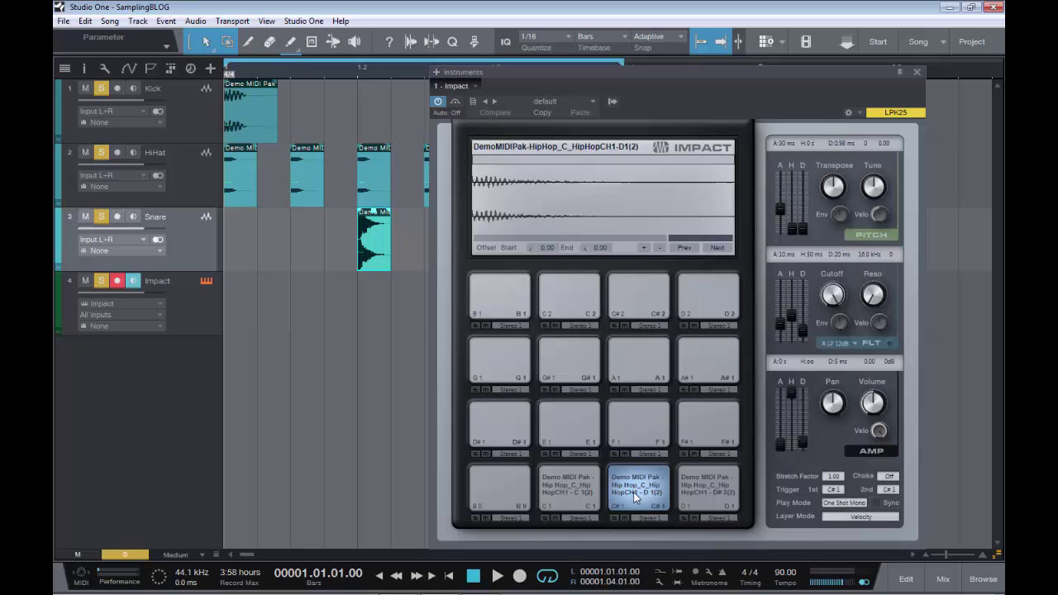
pyautogui.click(561, 490)
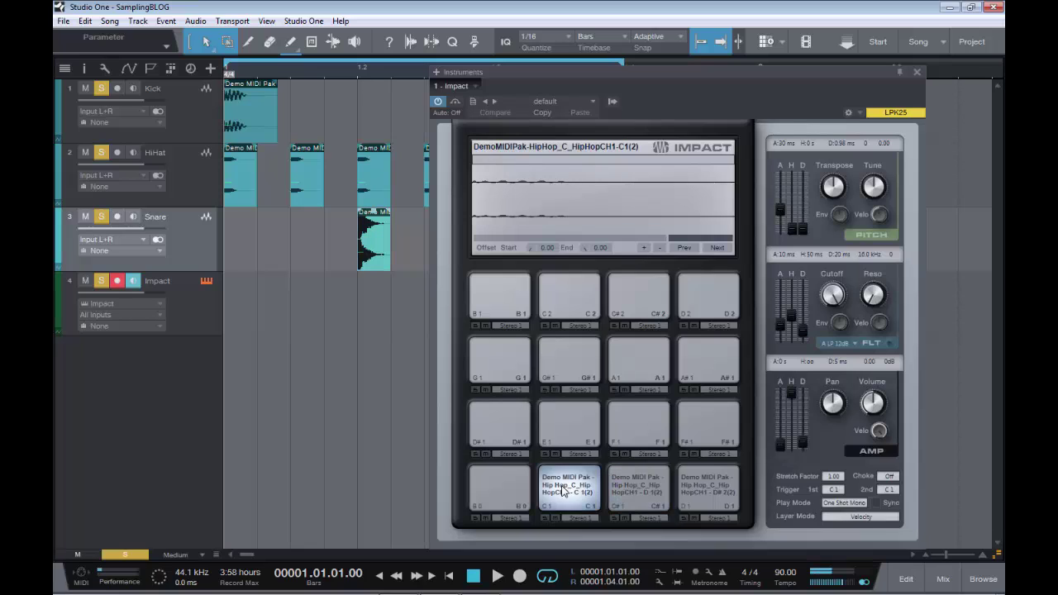
pyautogui.click(650, 493)
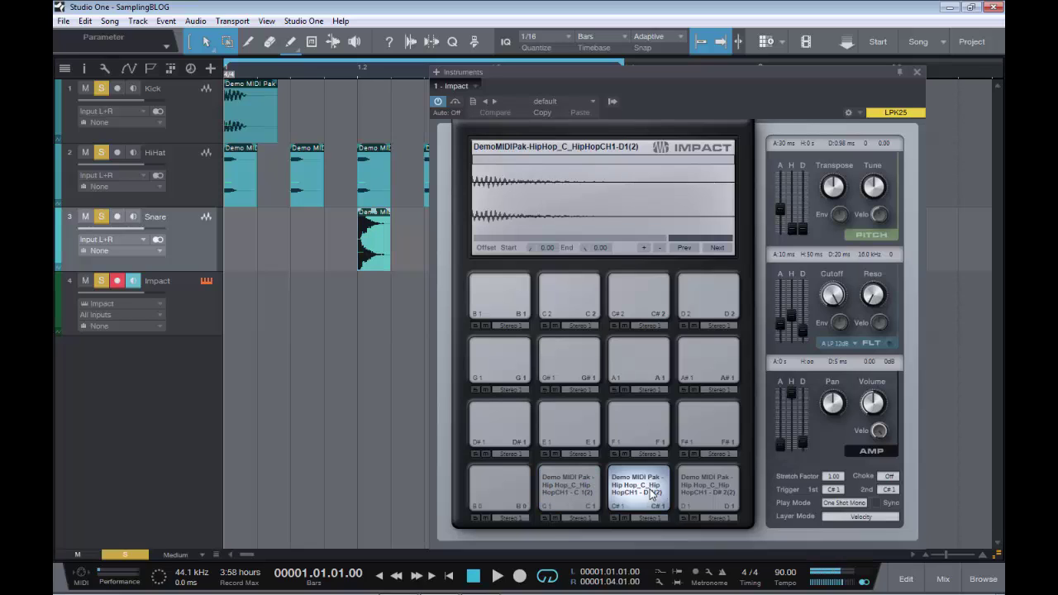
pyautogui.click(710, 492)
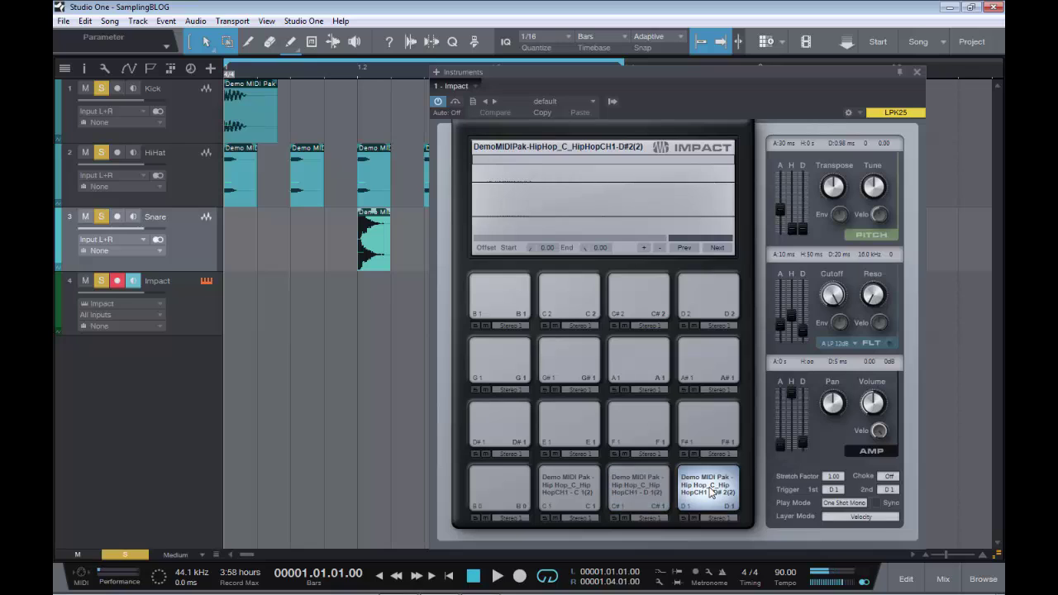
pyautogui.click(642, 491)
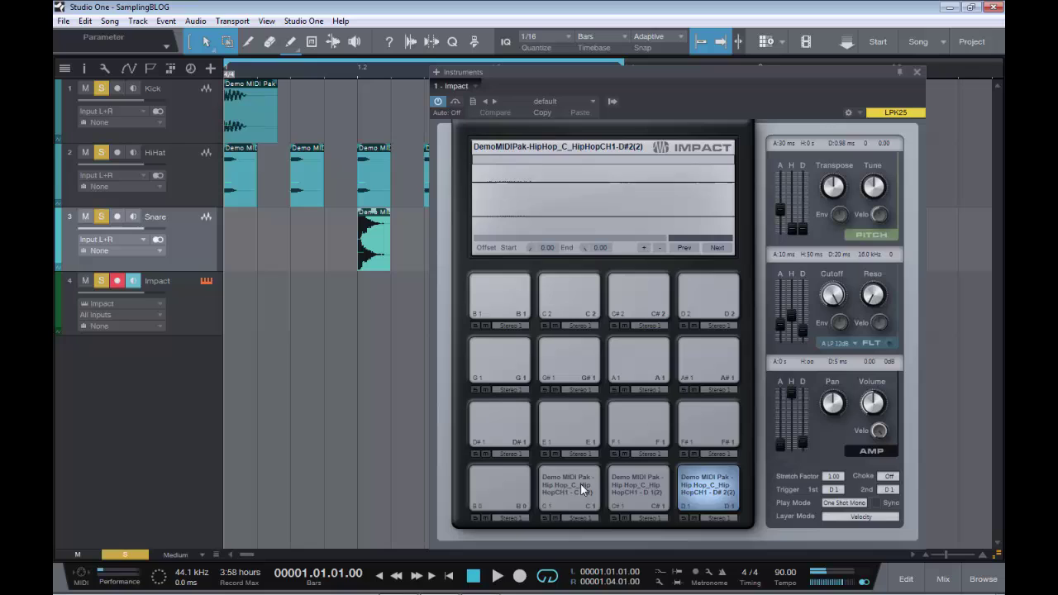
pyautogui.click(705, 493)
pyautogui.click(568, 488)
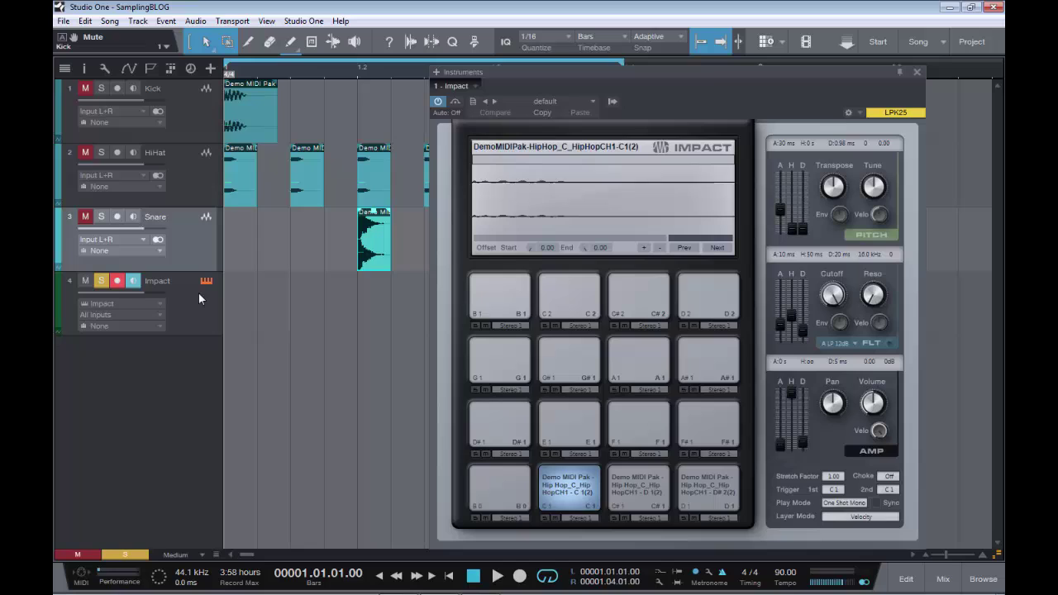
# Record a one-bar MIDI drum part on Impact, then return to the start and play it back.
pyautogui.press('KP_Multiply')
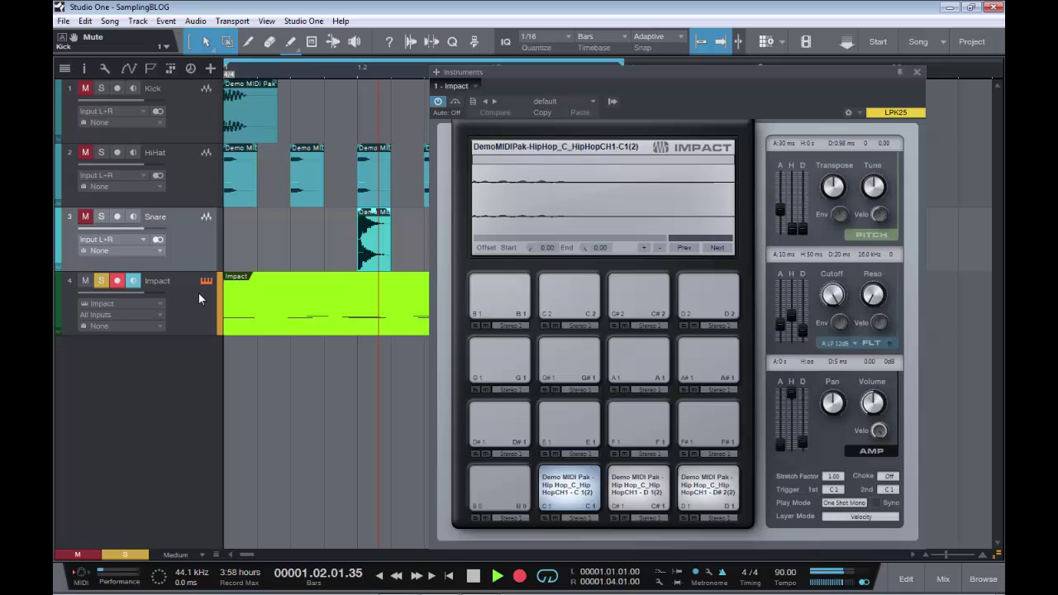
pyautogui.press('space')
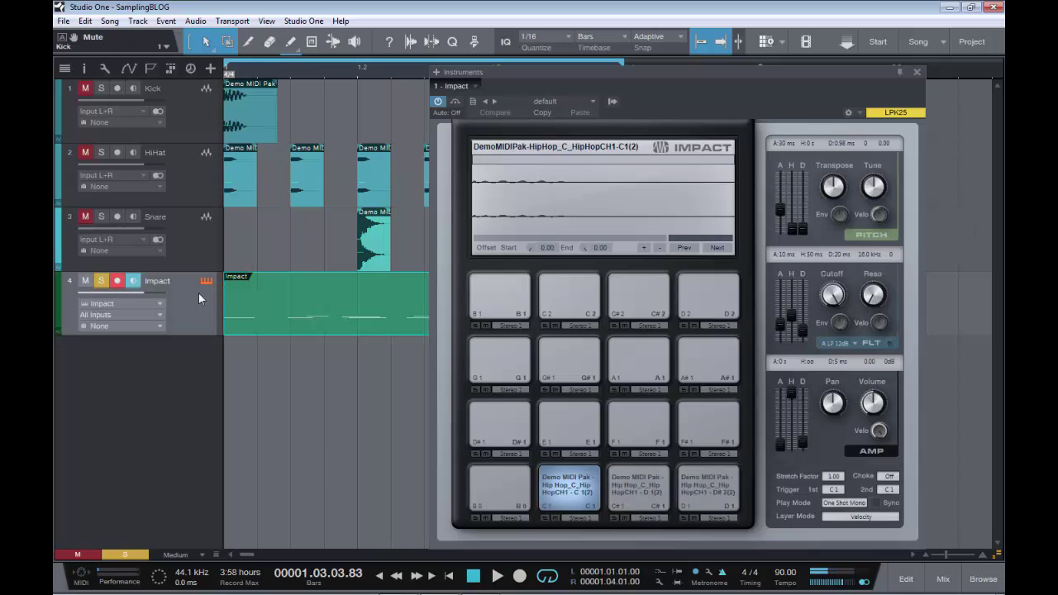
pyautogui.press('Home')
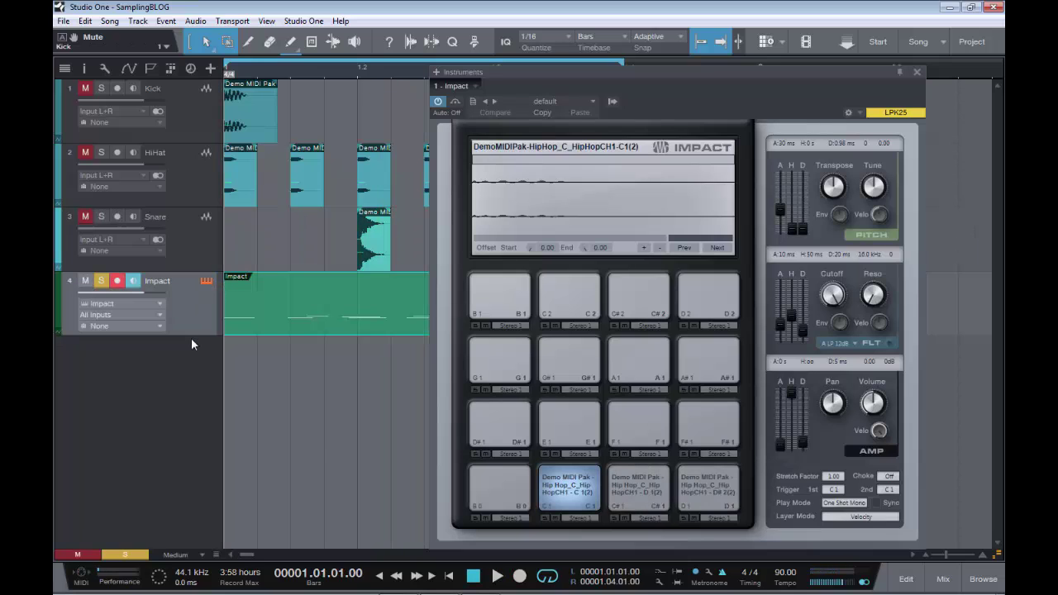
pyautogui.press('space')
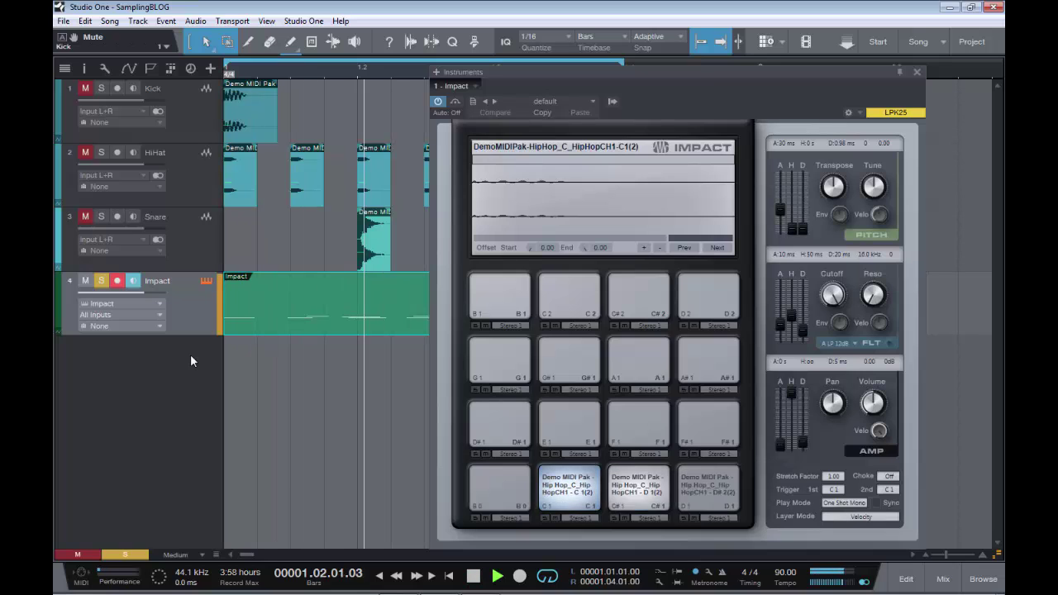
pyautogui.press('space')
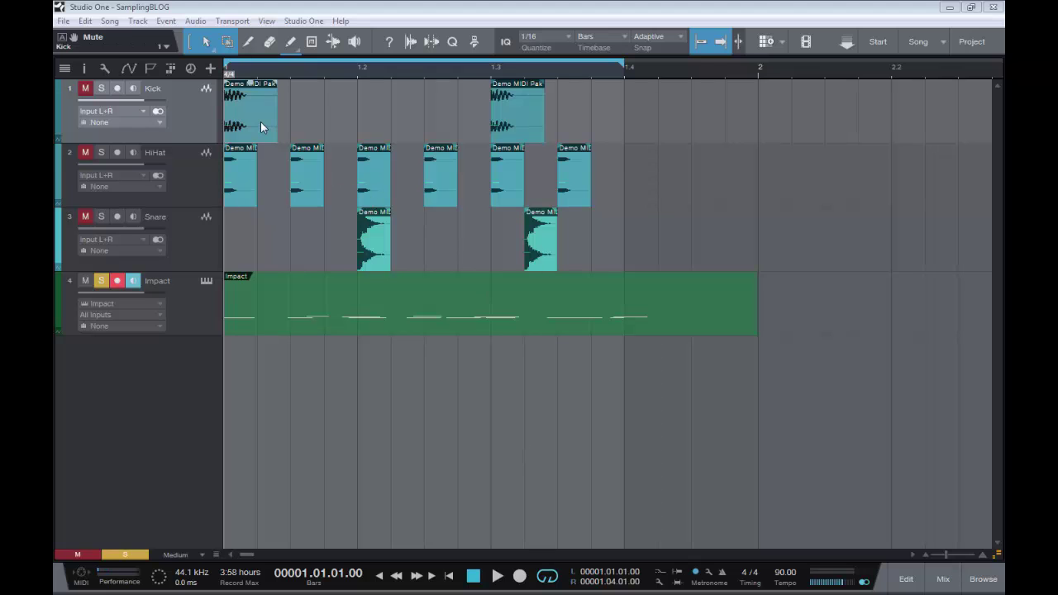
pyautogui.click(206, 282)
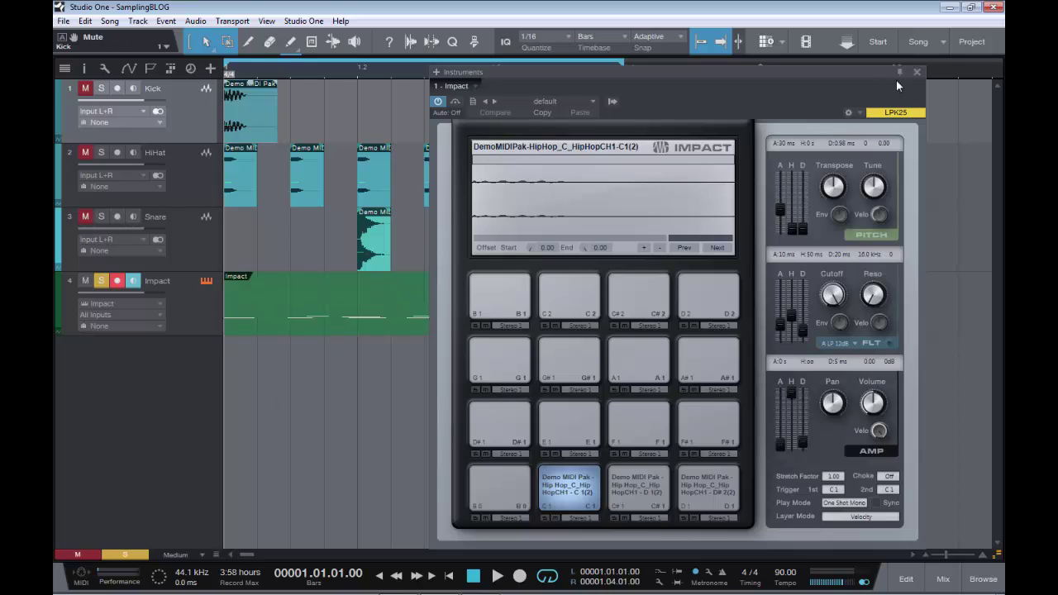
pyautogui.click(915, 73)
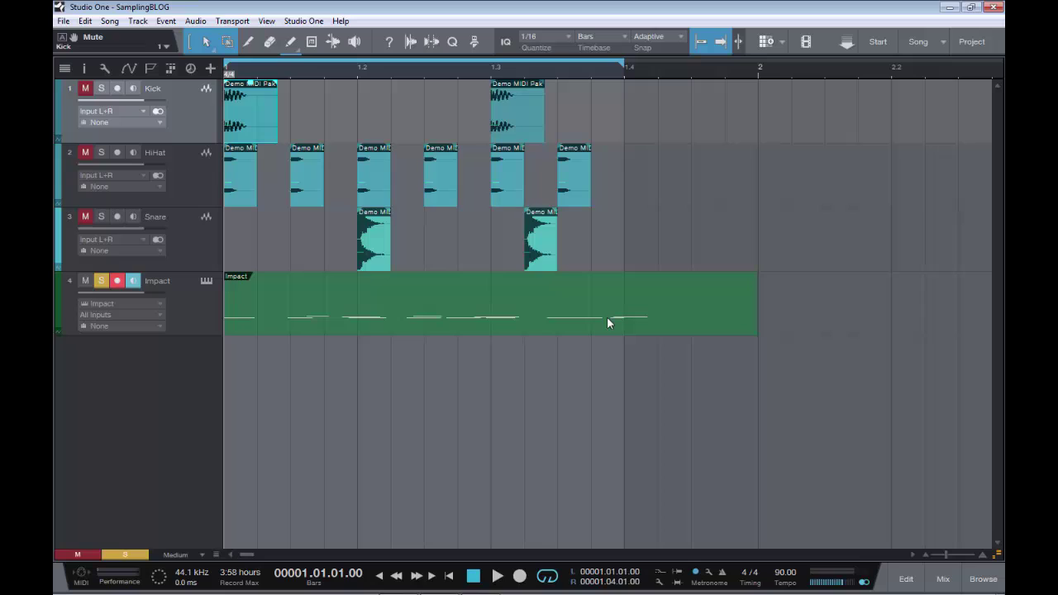